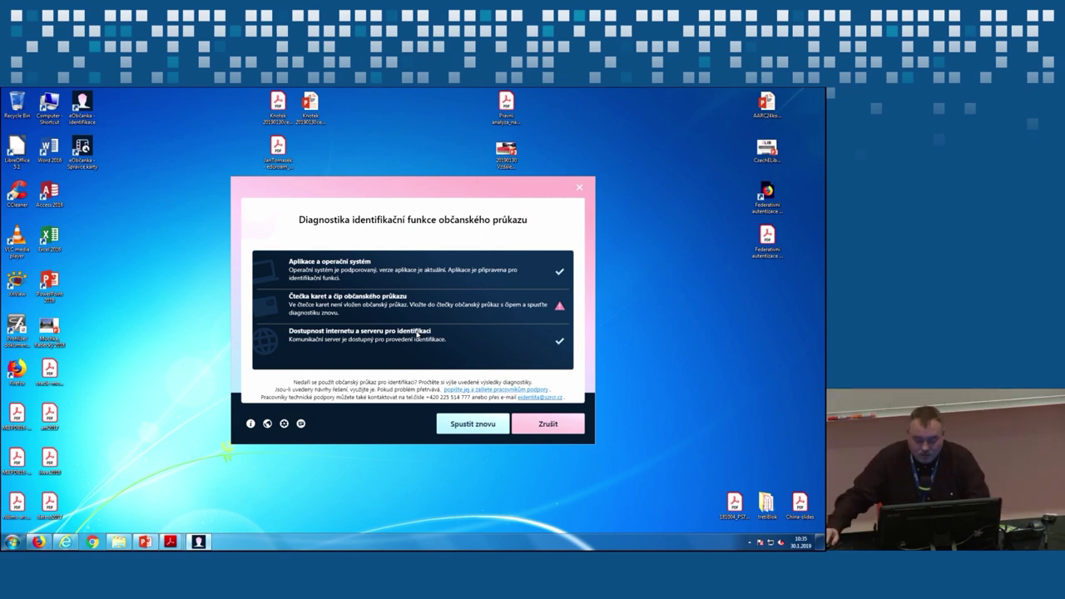
Step: Rerun the diagnostics of the ID card's identification function and close the diagnostics window
{"action": "left_click", "coordinate": [462, 428]}
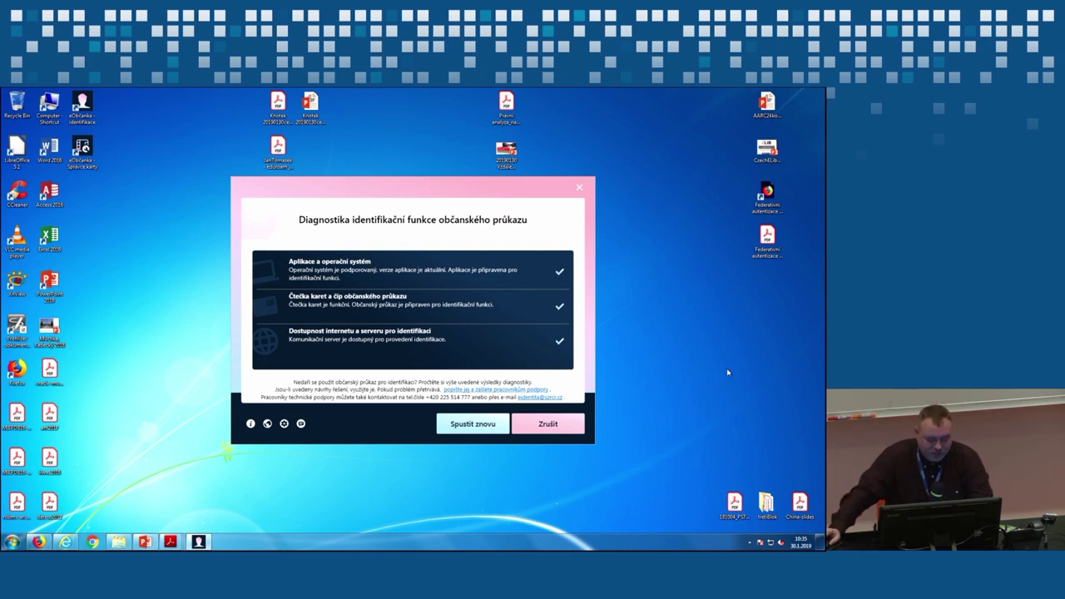
{"action": "left_click", "coordinate": [566, 425]}
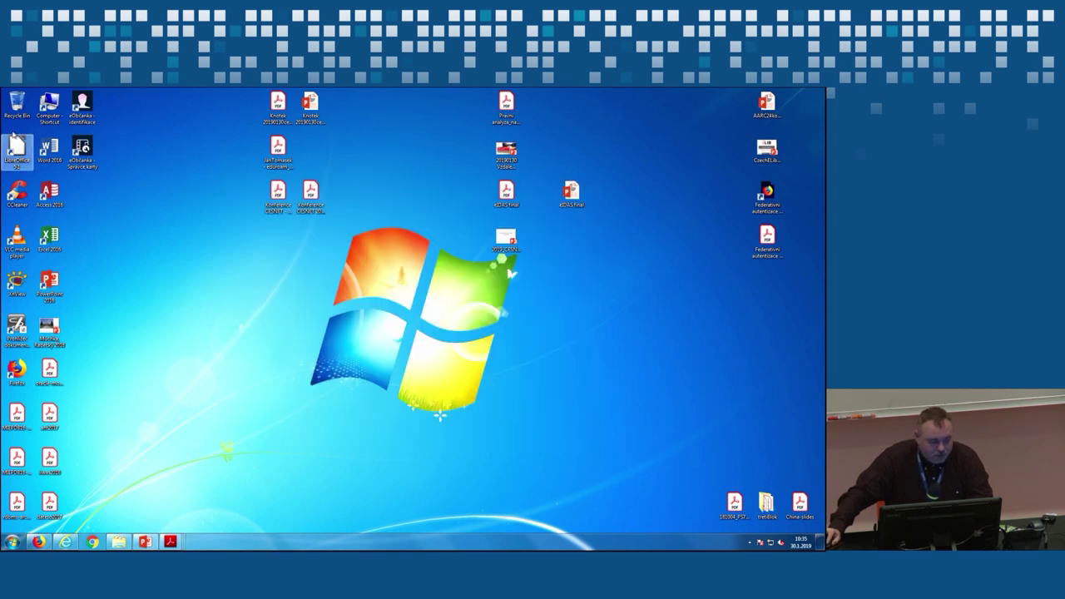
Step: Launch eObčanka - Správce karty and display the details of the chip card in the reader
{"action": "left_click", "coordinate": [86, 155]}
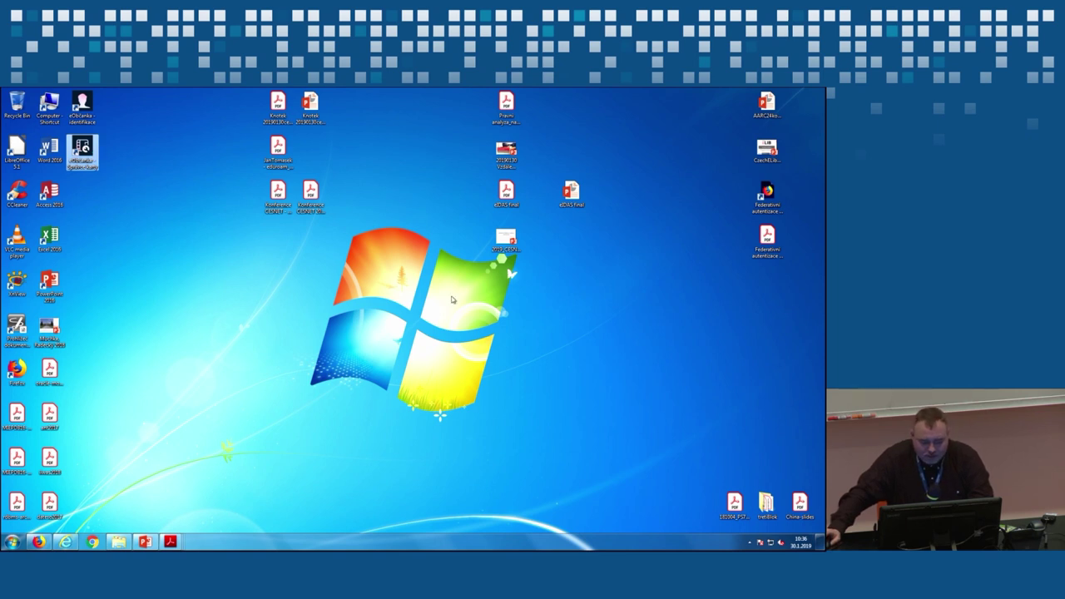
{"action": "key", "text": "Return"}
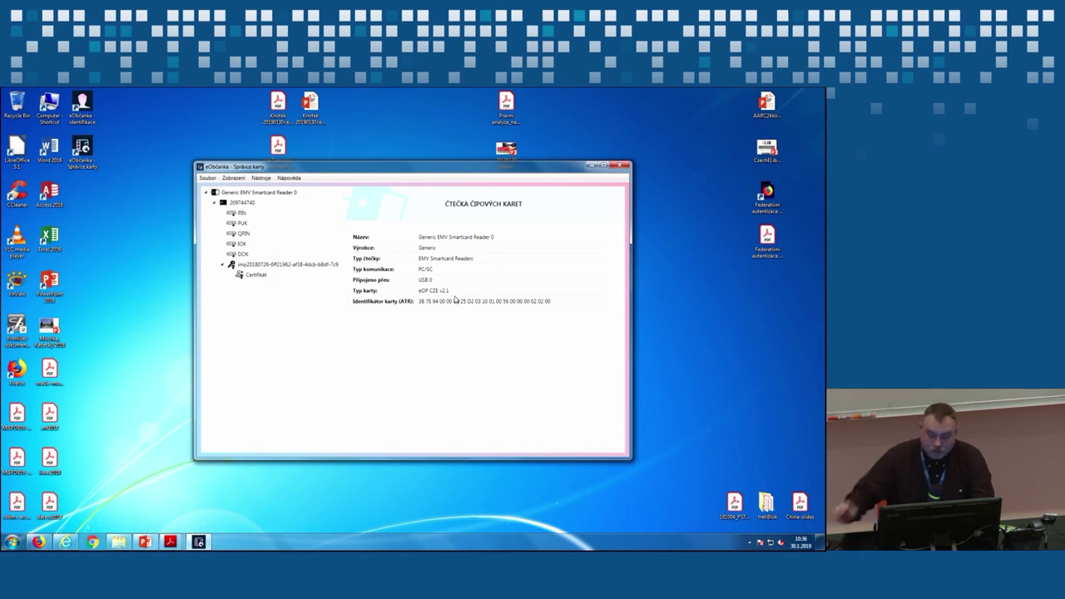
{"action": "left_click", "coordinate": [262, 265]}
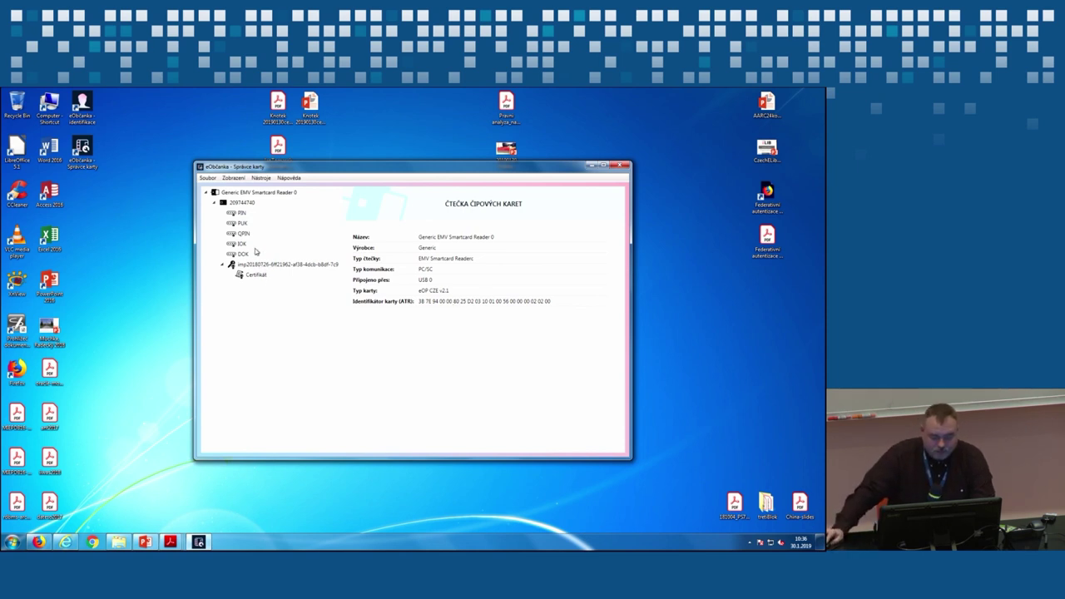
{"action": "left_click", "coordinate": [236, 193]}
{"action": "left_click", "coordinate": [236, 203]}
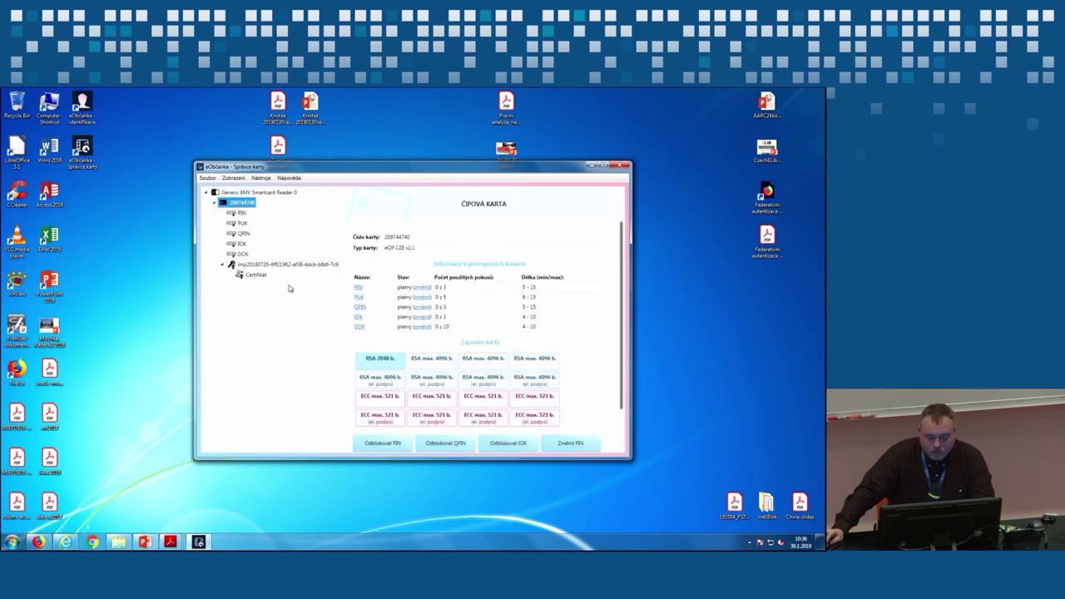
Step: Examine the chip card's access codes, key slots and available card operations, and close the card manager
{"action": "scroll", "coordinate": [600, 379], "scroll_direction": "down", "scroll_amount": 1}
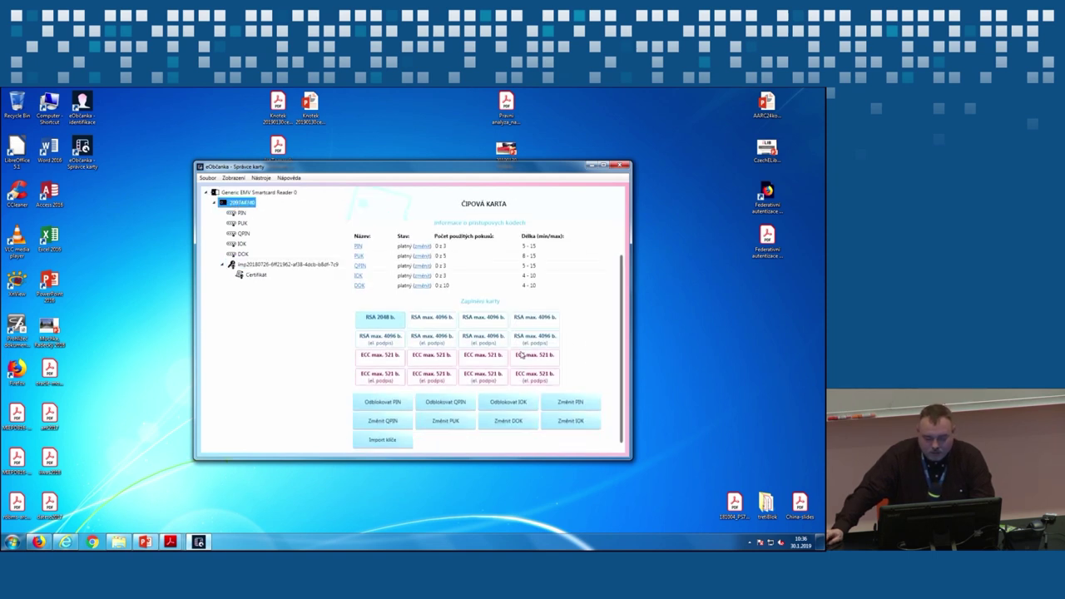
{"action": "mouse_move", "coordinate": [551, 341]}
{"action": "scroll", "coordinate": [586, 370], "scroll_direction": "up", "scroll_amount": 1}
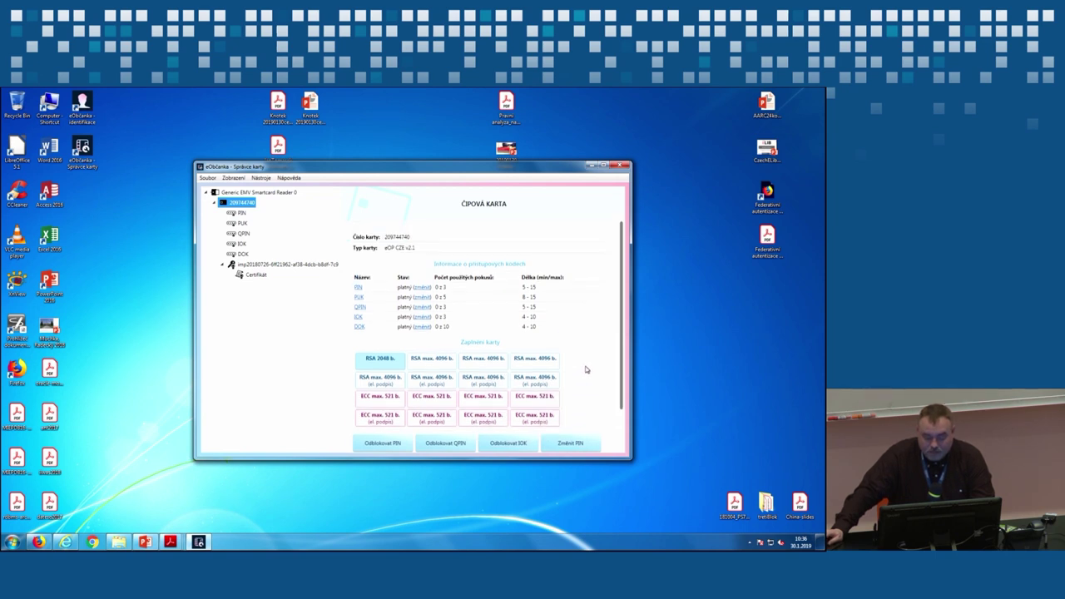
{"action": "scroll", "coordinate": [586, 369], "scroll_direction": "down", "scroll_amount": 2}
{"action": "scroll", "coordinate": [586, 371], "scroll_direction": "up", "scroll_amount": 2}
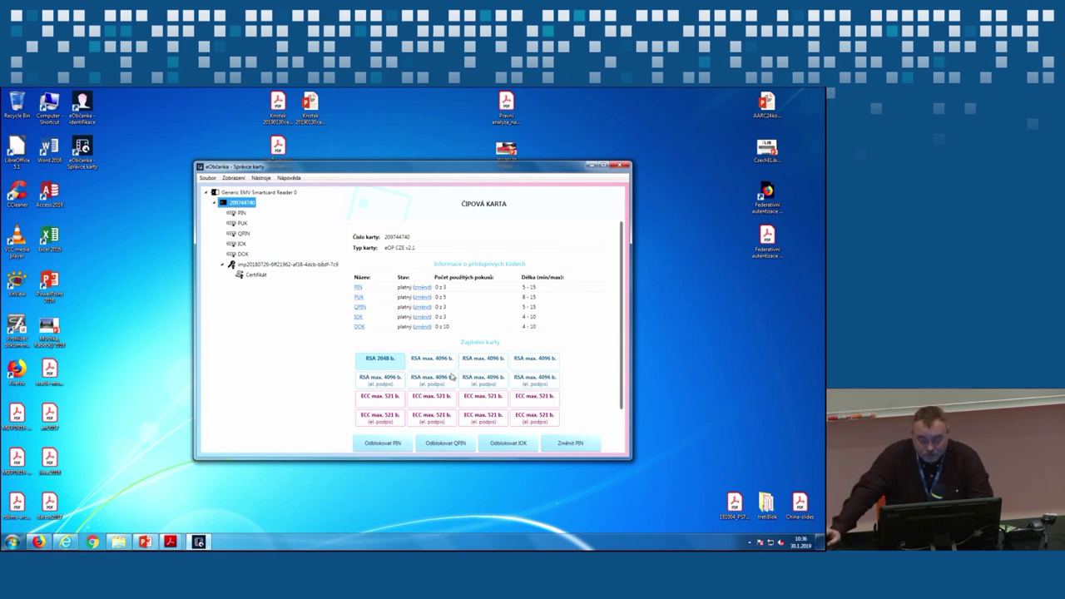
{"action": "scroll", "coordinate": [593, 355], "scroll_direction": "down", "scroll_amount": 1}
{"action": "scroll", "coordinate": [591, 354], "scroll_direction": "down", "scroll_amount": 2}
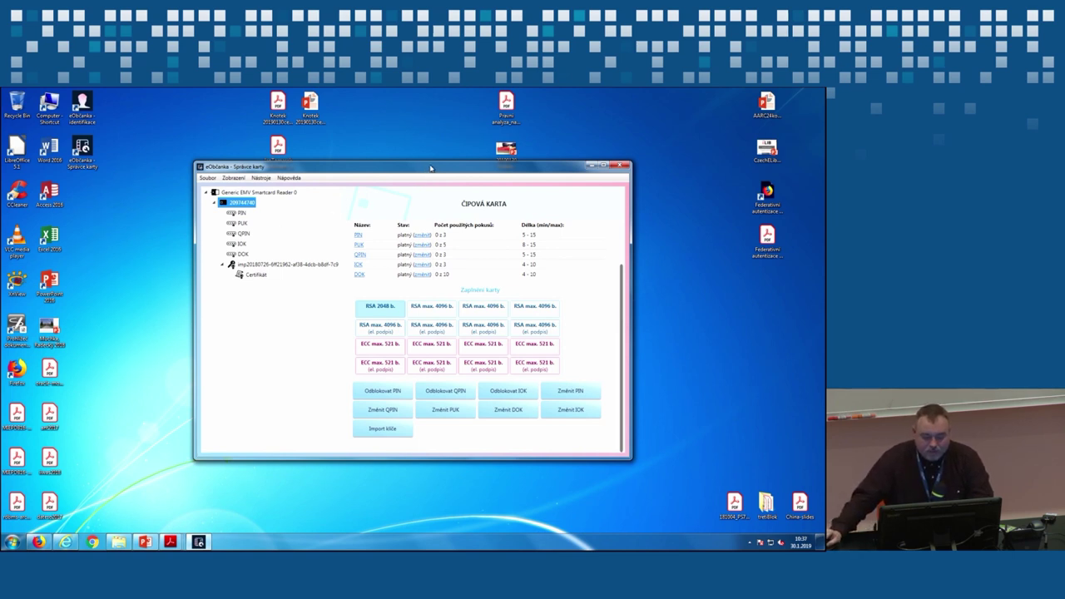
{"action": "left_click_drag", "start_coordinate": [430, 169], "coordinate": [436, 159]}
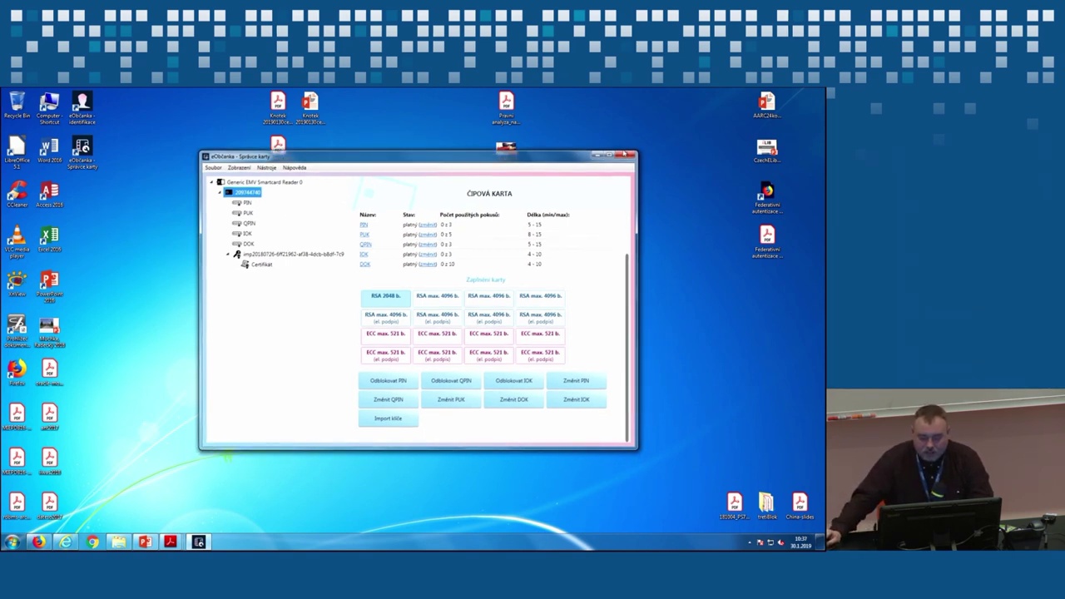
{"action": "left_click", "coordinate": [626, 155]}
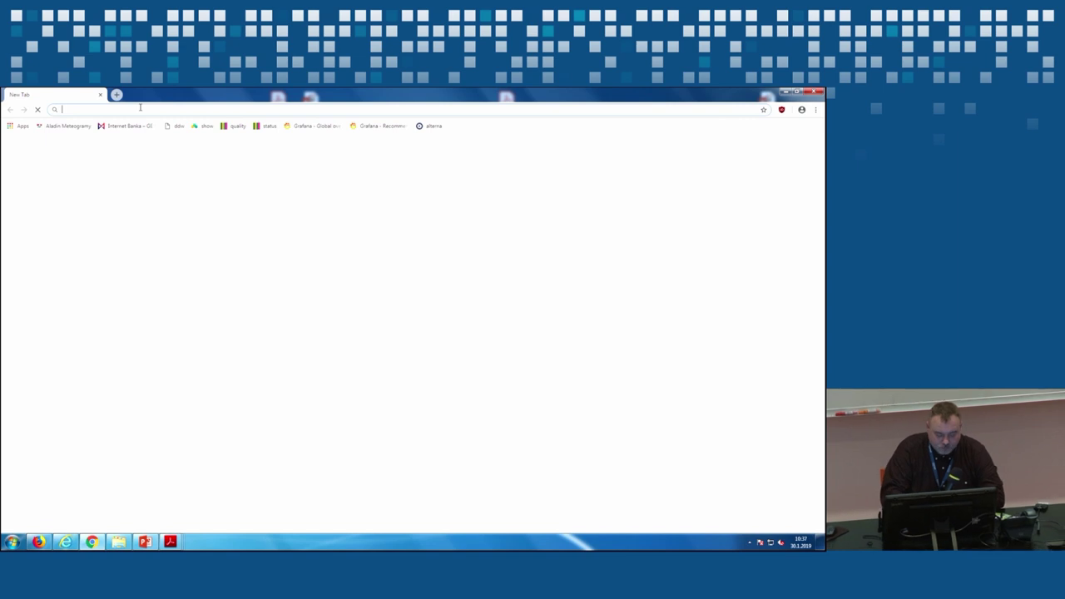
Step: Switch to Chrome, load info.eidentita.cz and open its "Ke stažení" page
{"action": "type", "text": "inf"}
{"action": "key", "text": "Return"}
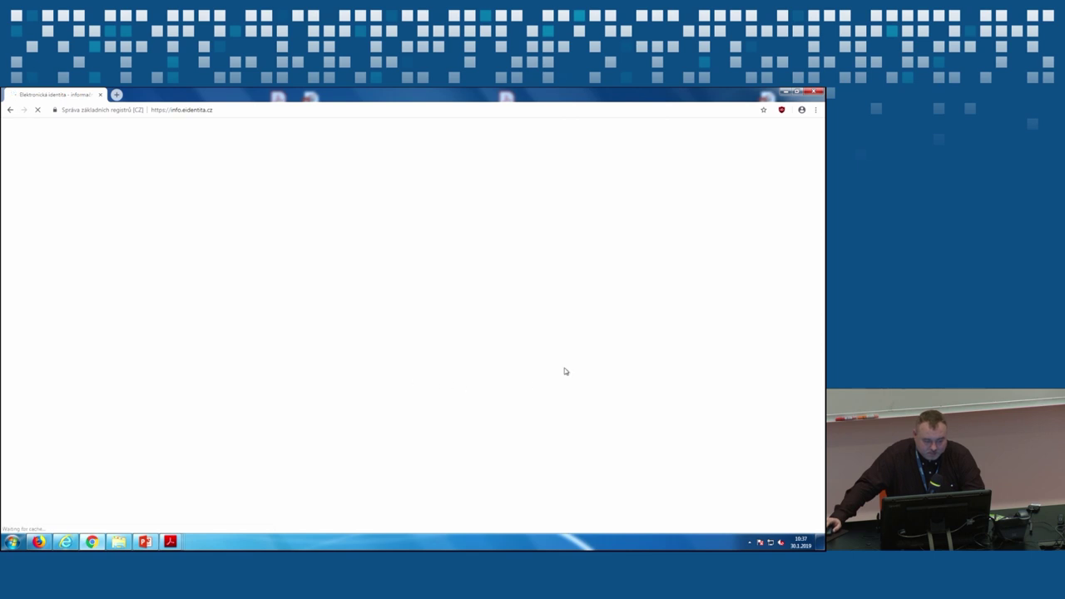
{"action": "scroll", "coordinate": [563, 379], "scroll_direction": "down", "scroll_amount": 4}
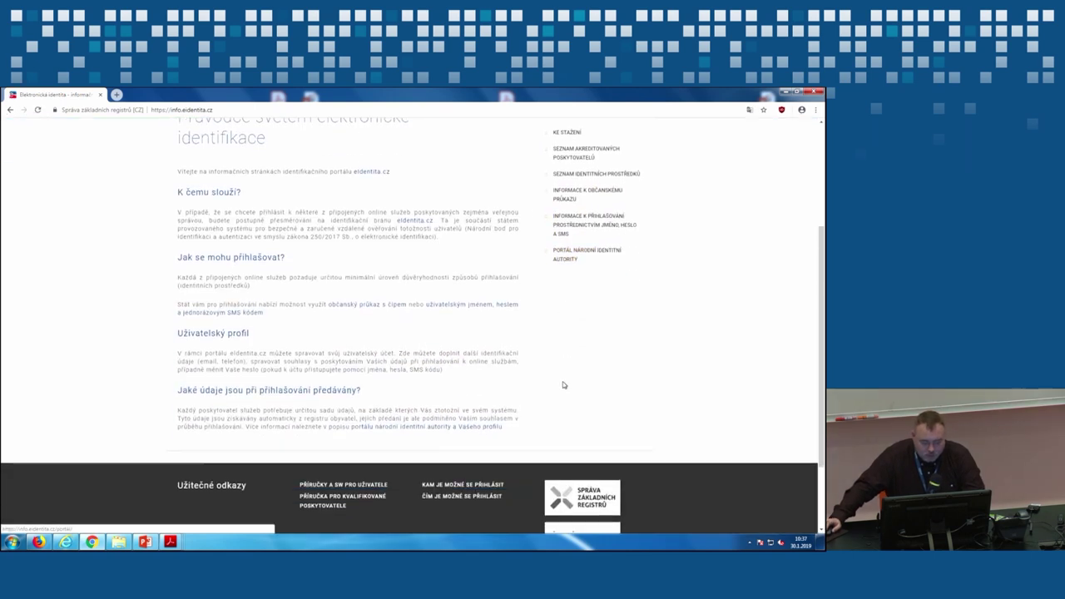
{"action": "scroll", "coordinate": [563, 382], "scroll_direction": "down", "scroll_amount": 1}
{"action": "scroll", "coordinate": [556, 190], "scroll_direction": "up", "scroll_amount": 5}
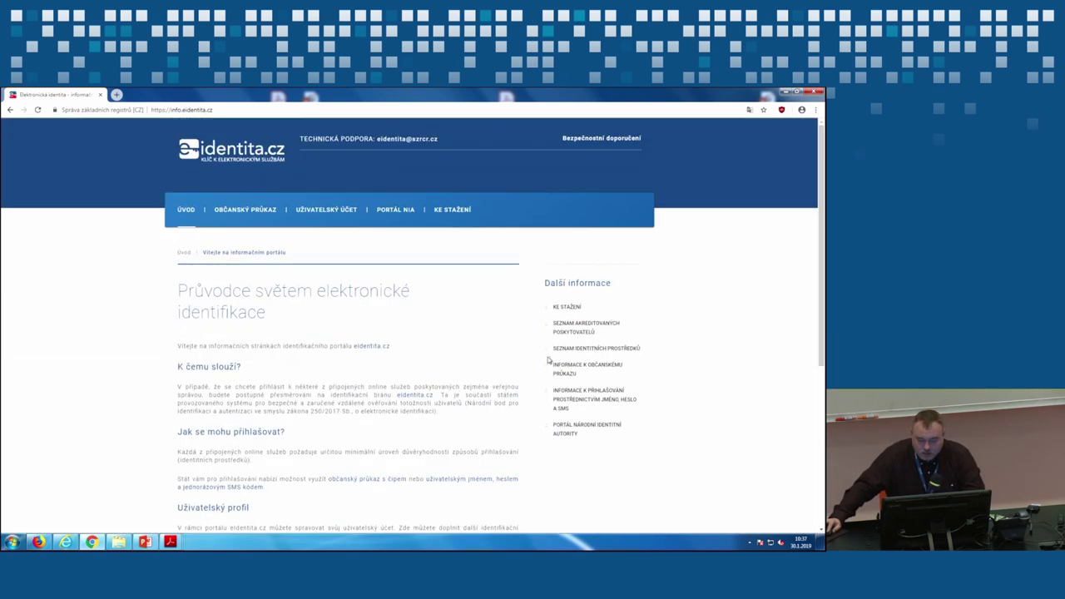
{"action": "left_click", "coordinate": [570, 307]}
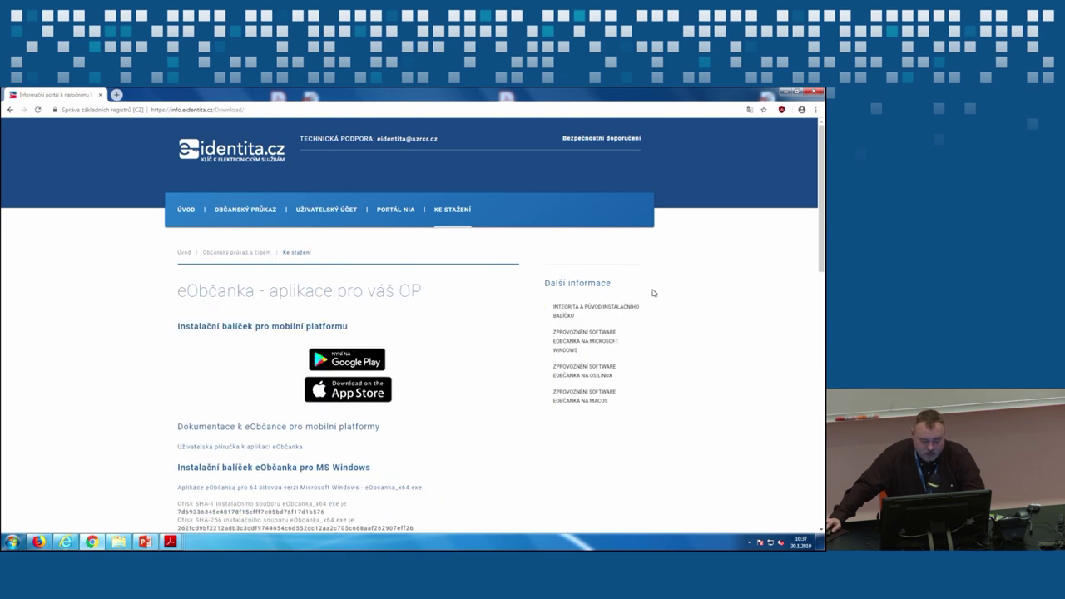
Step: Review the eObčanka installation packages and documentation offered for mobile platforms, MS Windows, Linux and macOS
{"action": "scroll", "coordinate": [652, 296], "scroll_direction": "down", "scroll_amount": 3}
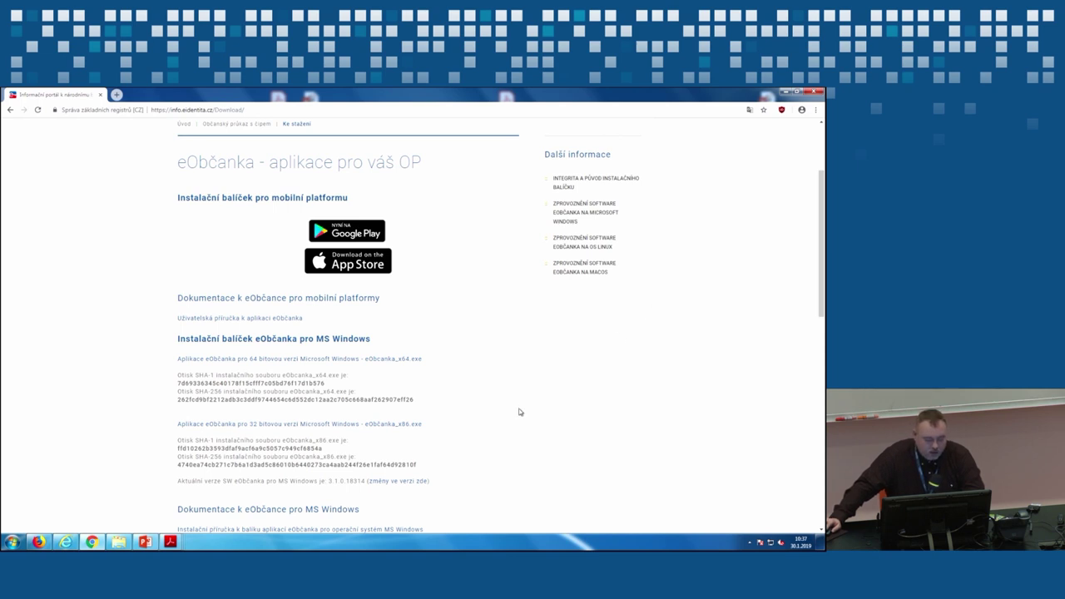
{"action": "scroll", "coordinate": [521, 413], "scroll_direction": "down", "scroll_amount": 2}
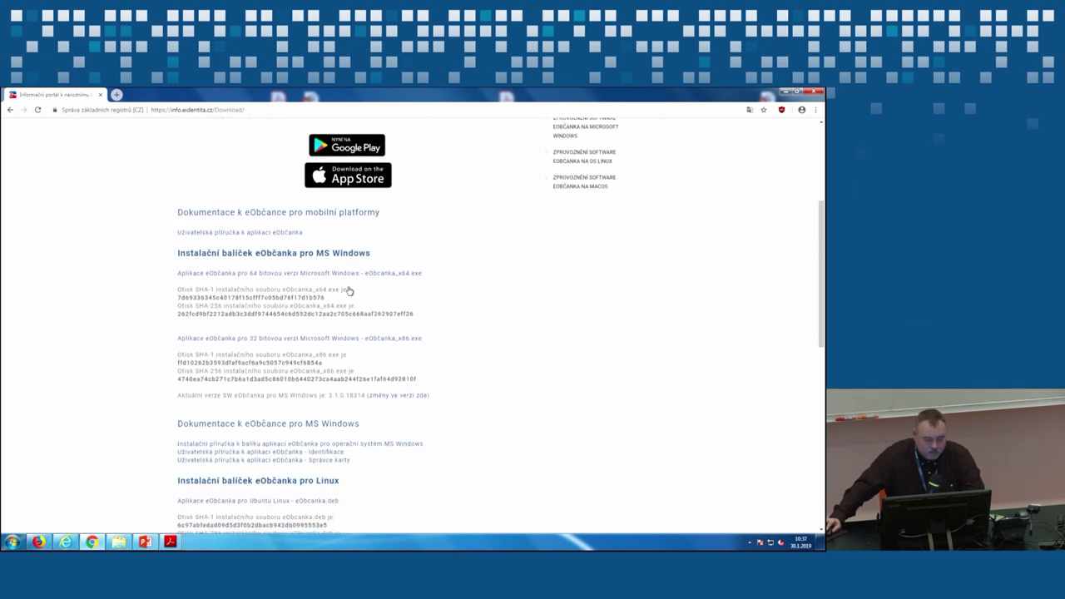
{"action": "scroll", "coordinate": [521, 364], "scroll_direction": "down", "scroll_amount": 2}
{"action": "scroll", "coordinate": [527, 367], "scroll_direction": "down", "scroll_amount": 2}
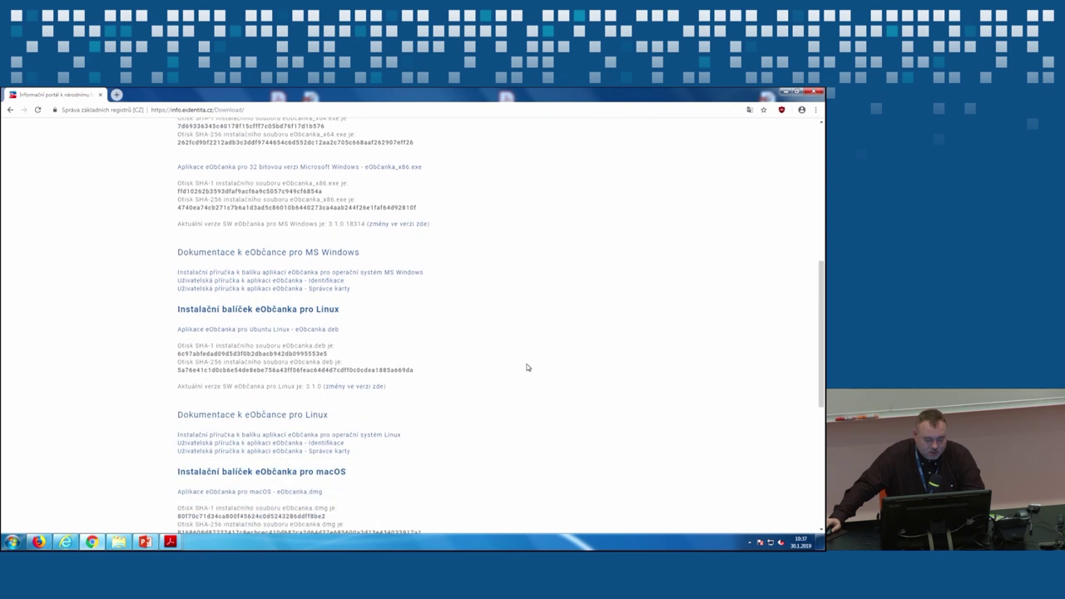
{"action": "scroll", "coordinate": [532, 367], "scroll_direction": "down", "scroll_amount": 3}
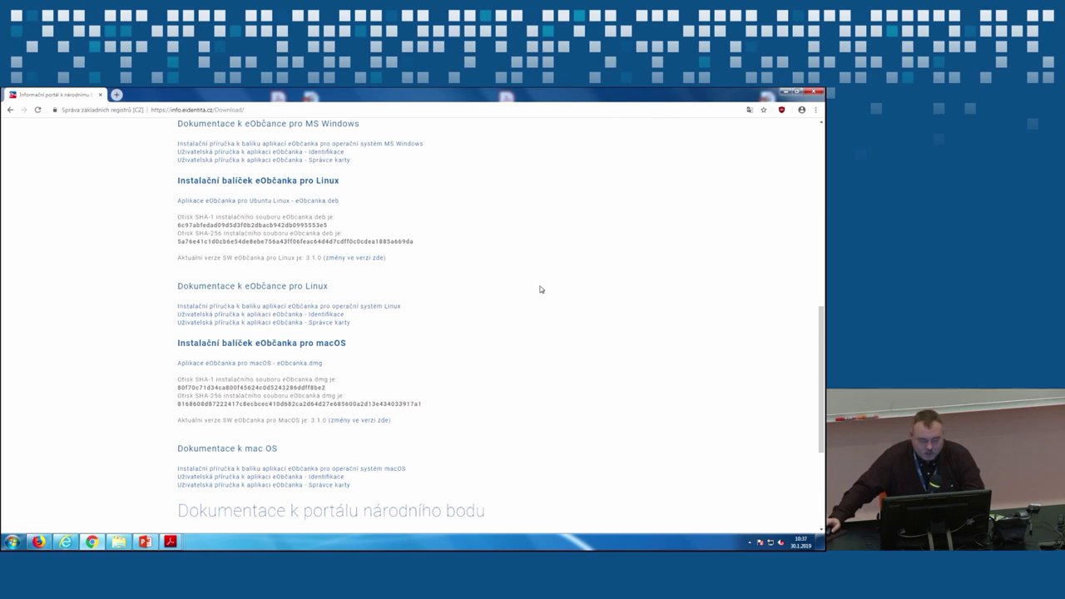
{"action": "scroll", "coordinate": [617, 364], "scroll_direction": "down", "scroll_amount": 1}
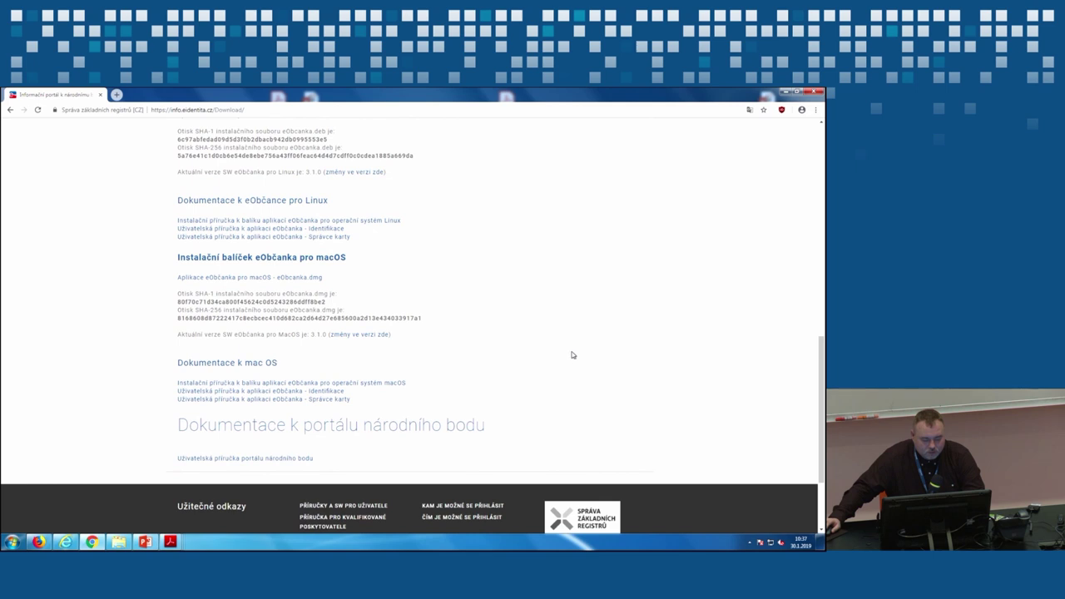
{"action": "scroll", "coordinate": [572, 355], "scroll_direction": "down", "scroll_amount": 1}
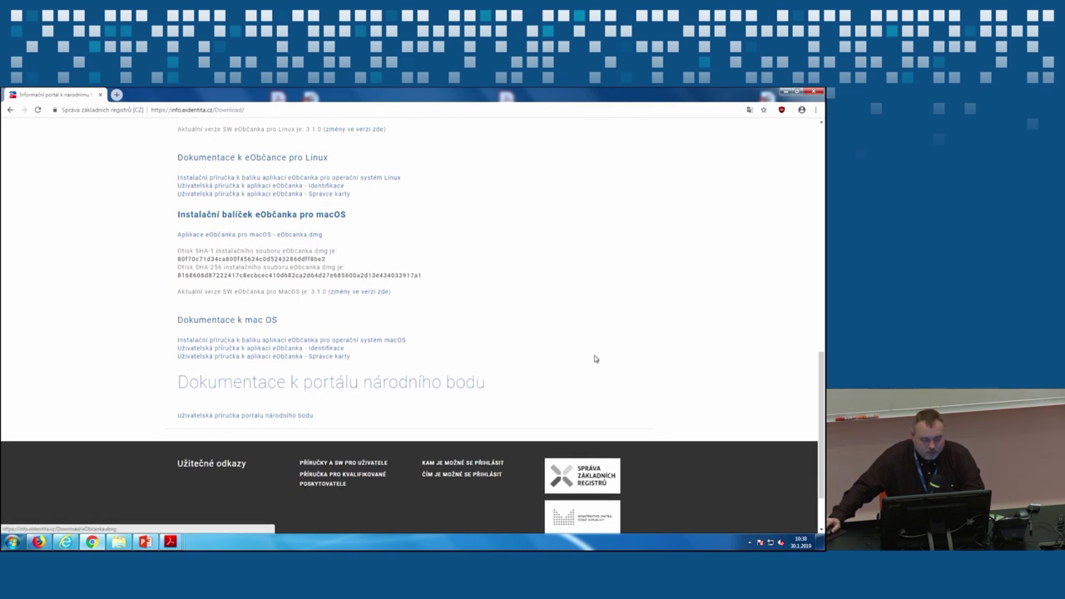
{"action": "scroll", "coordinate": [200, 369], "scroll_direction": "up", "scroll_amount": 3}
{"action": "scroll", "coordinate": [200, 368], "scroll_direction": "up", "scroll_amount": 10}
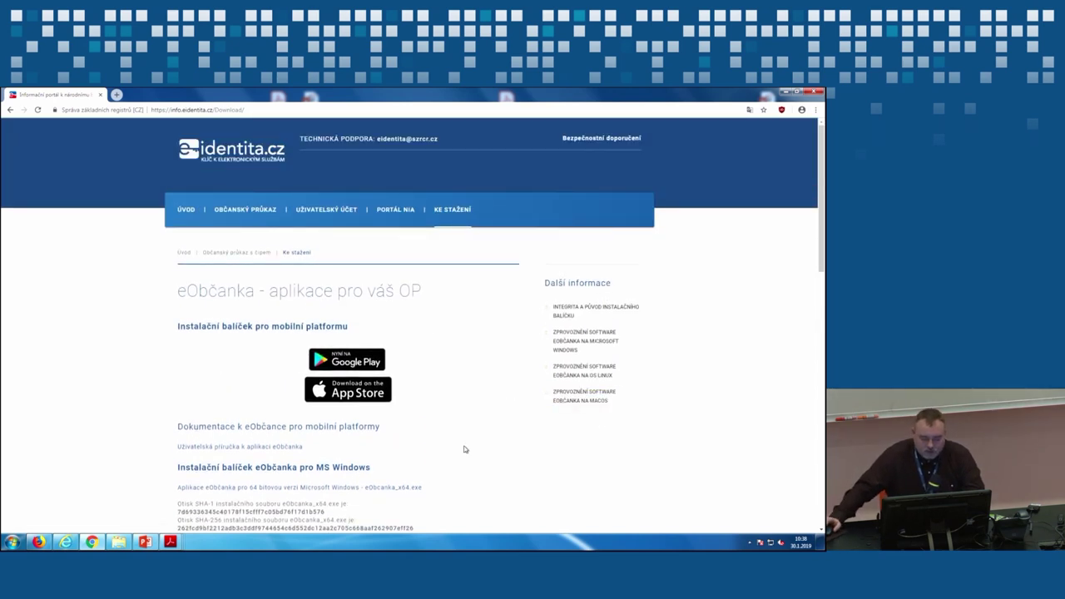
Step: Open the "Kam je možné se přihlásit" list of services and enter Portál občana
{"action": "scroll", "coordinate": [485, 439], "scroll_direction": "down", "scroll_amount": 5}
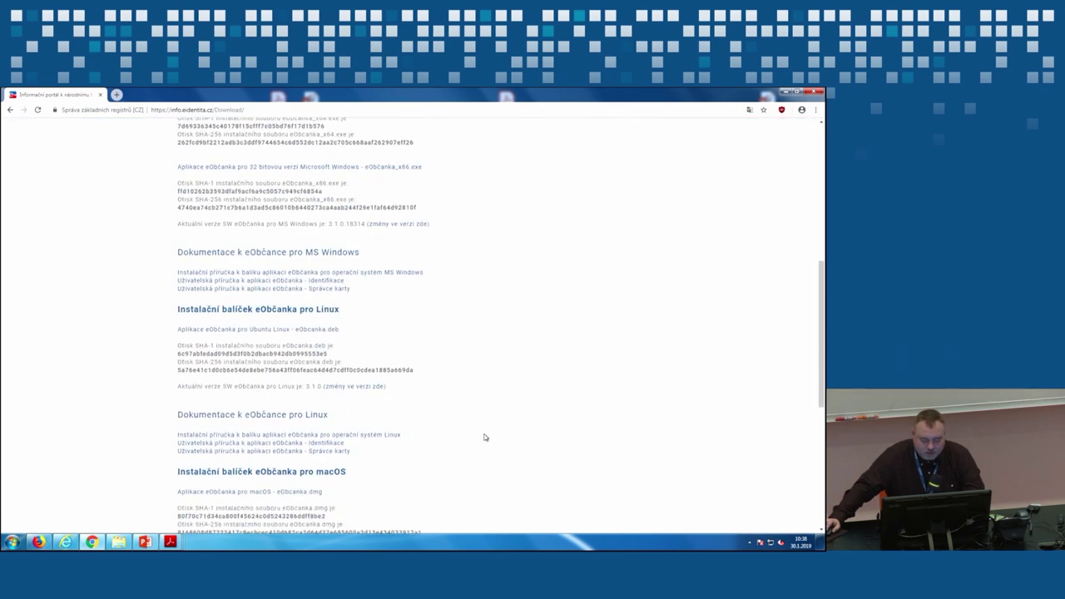
{"action": "scroll", "coordinate": [485, 438], "scroll_direction": "down", "scroll_amount": 5}
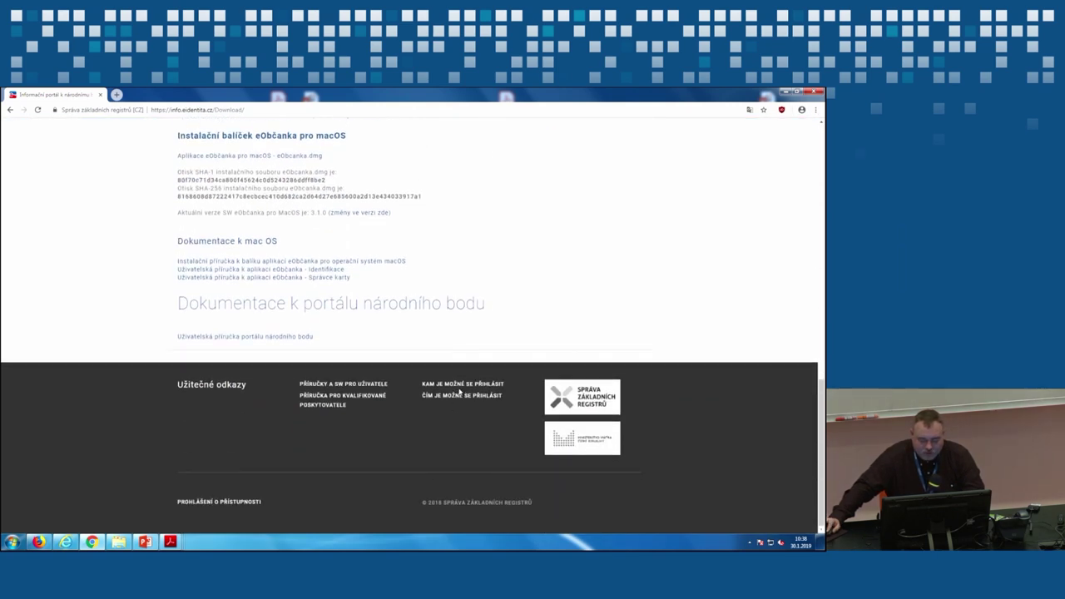
{"action": "left_click", "coordinate": [457, 385]}
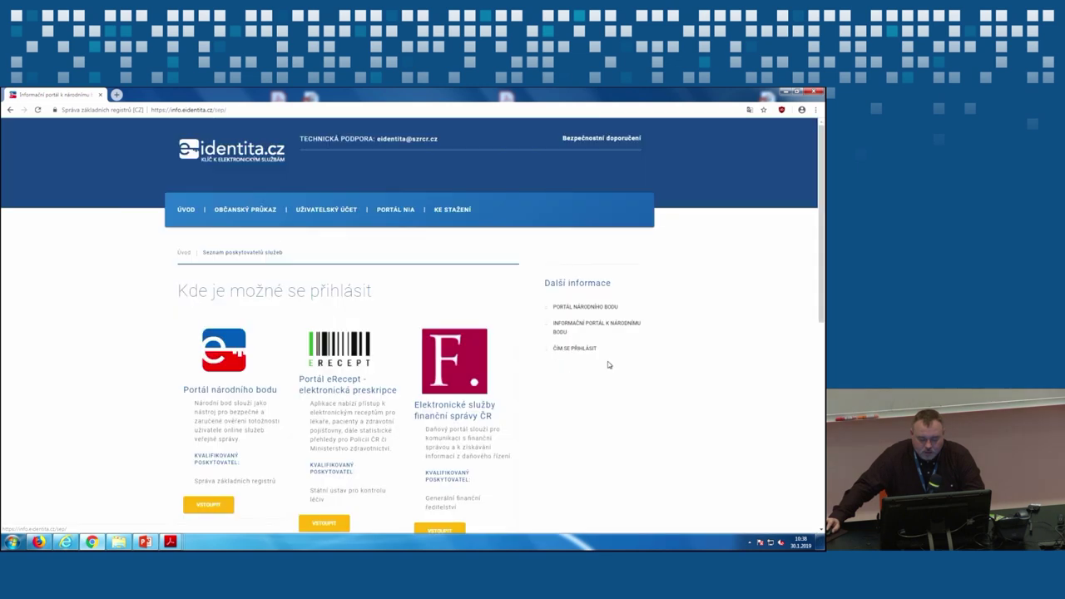
{"action": "scroll", "coordinate": [614, 459], "scroll_direction": "down", "scroll_amount": 2}
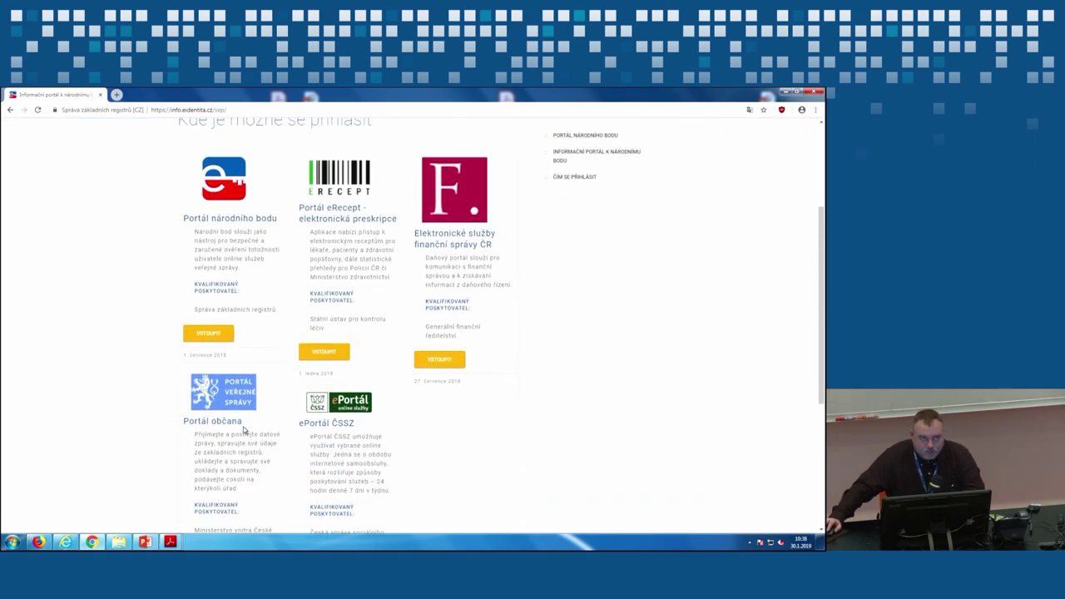
{"action": "scroll", "coordinate": [275, 433], "scroll_direction": "down", "scroll_amount": 2}
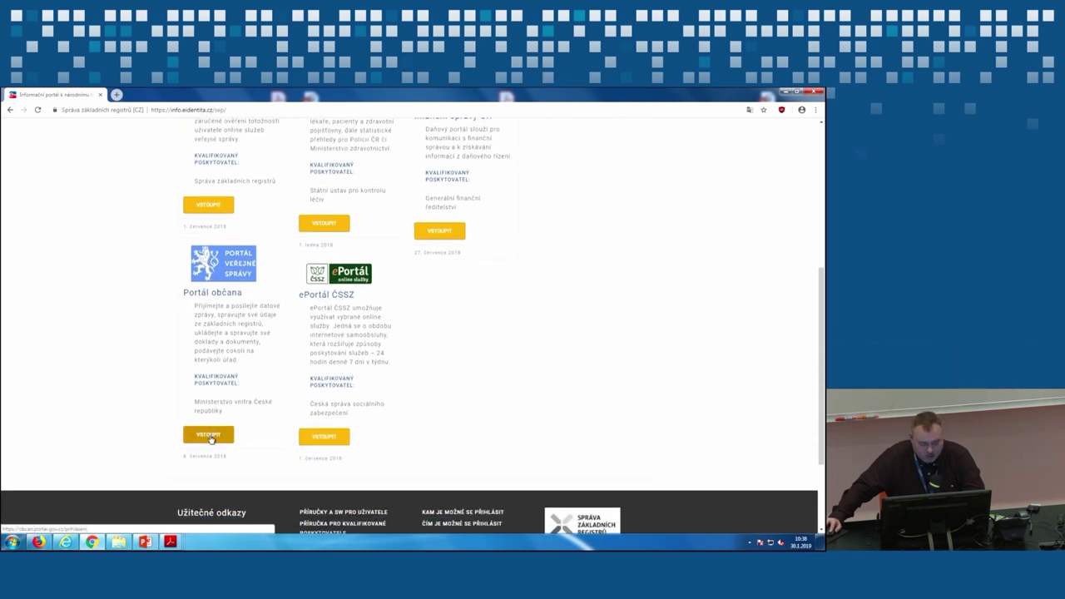
{"action": "left_click", "coordinate": [209, 435]}
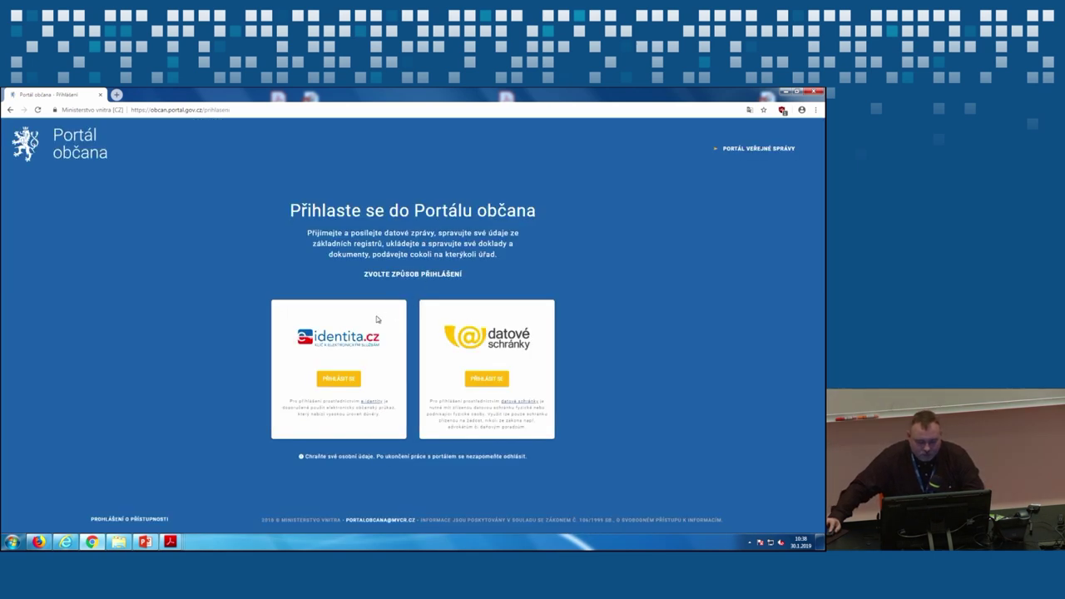
Step: Start signing in to Portál občana through e-identita with the "eObčanka" od 1. 7. 2018 option
{"action": "left_click", "coordinate": [339, 380]}
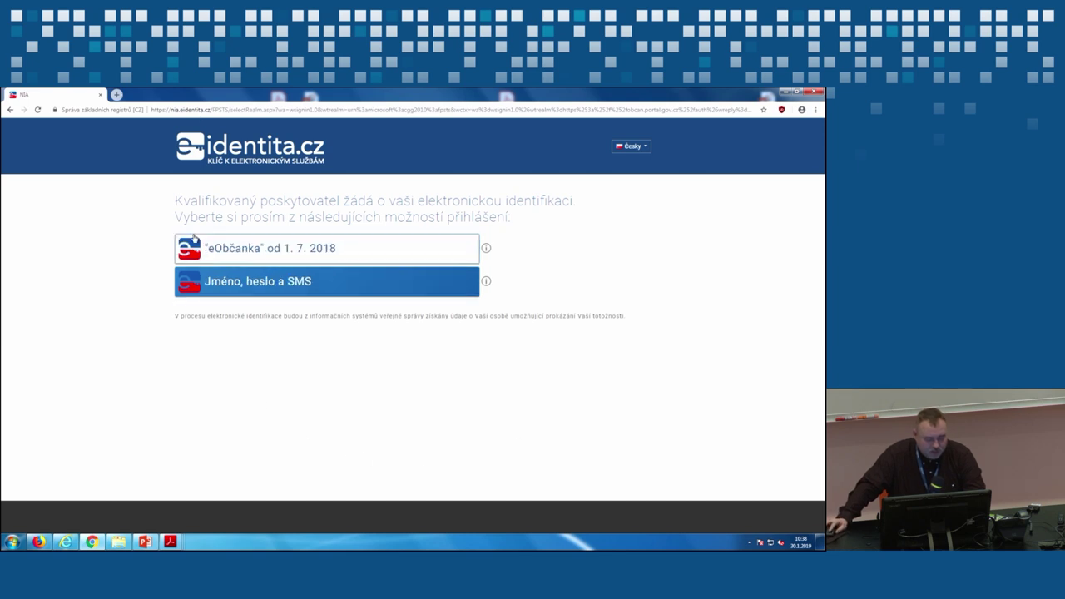
{"action": "left_click", "coordinate": [288, 251]}
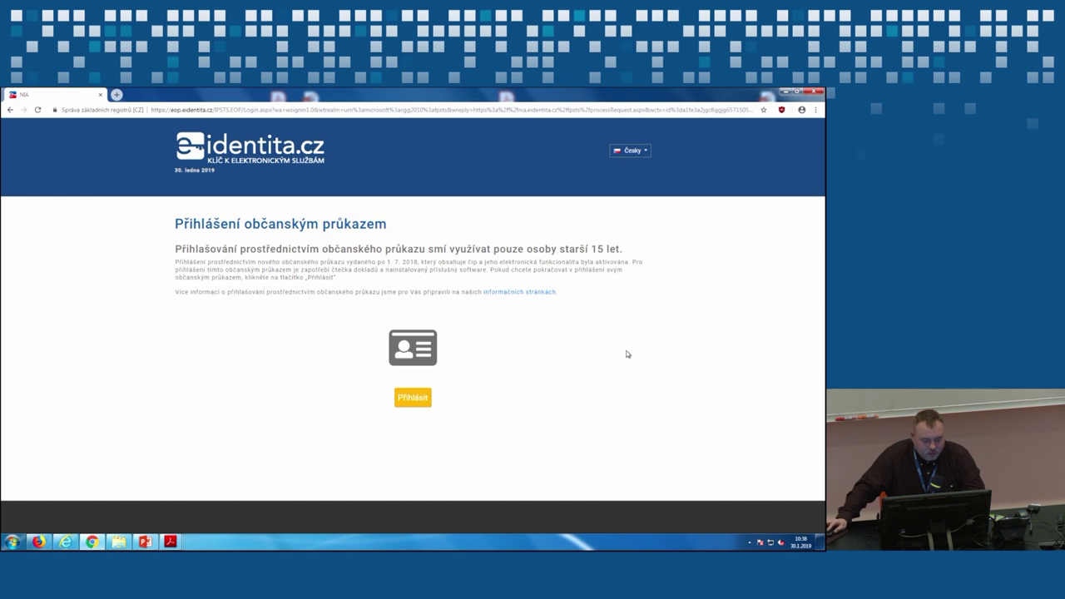
{"action": "left_click", "coordinate": [411, 399]}
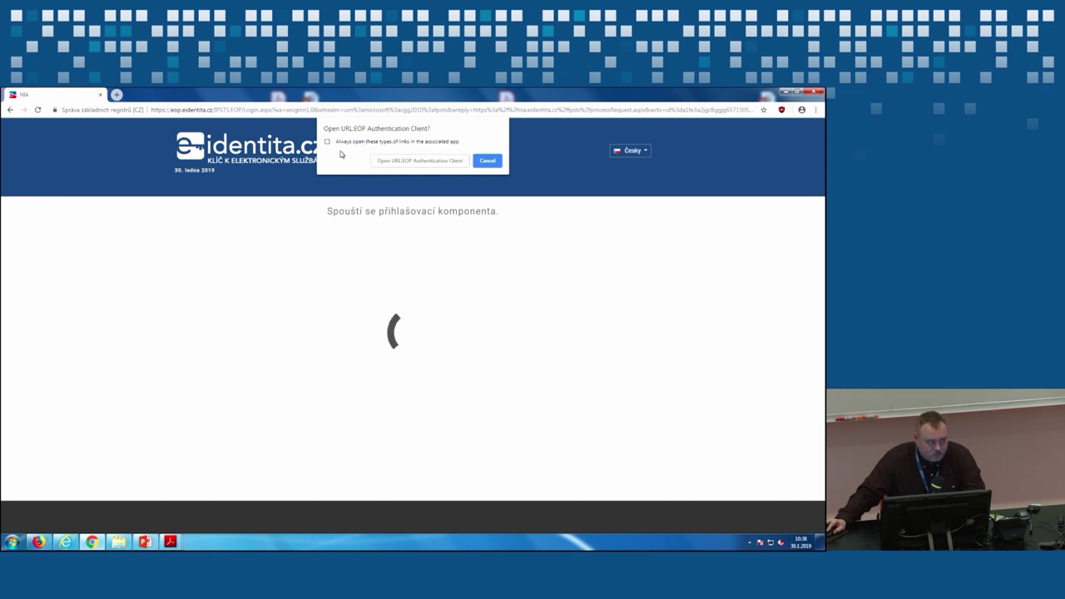
Step: Complete identification in the EOP Authentication Client with the identification personal code (IOK), and grant Portál občana one-time consent to the data
{"action": "left_click", "coordinate": [404, 161]}
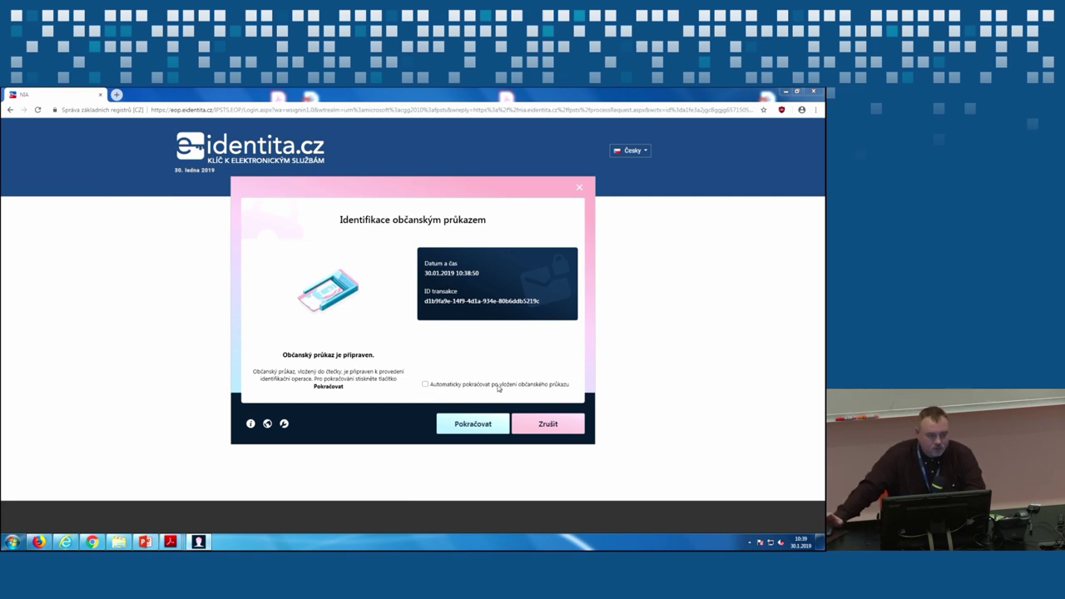
{"action": "left_click", "coordinate": [472, 425]}
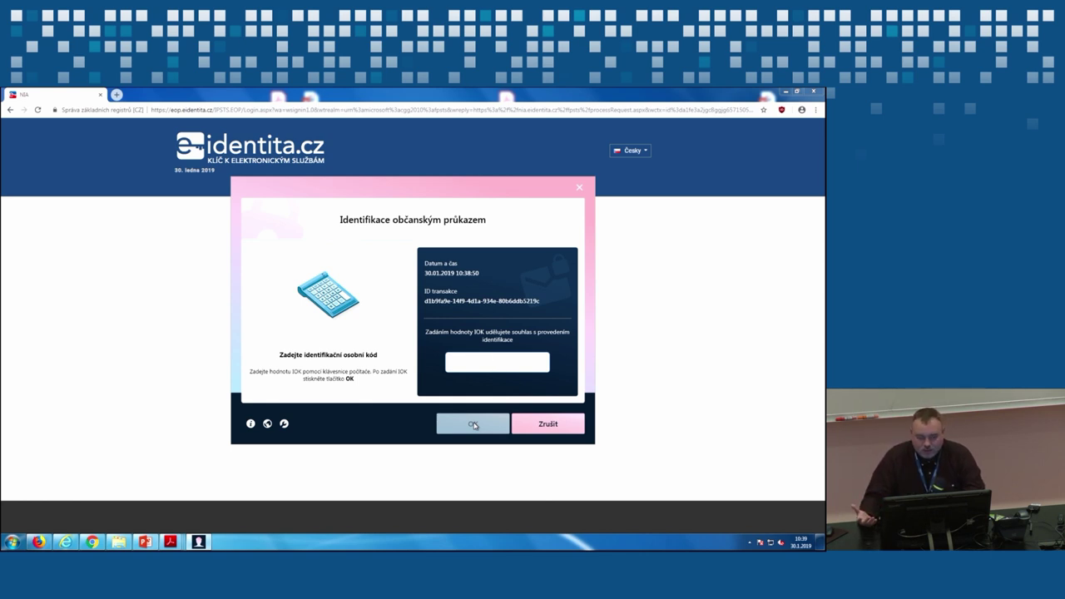
{"action": "type", "text": "•••••"}
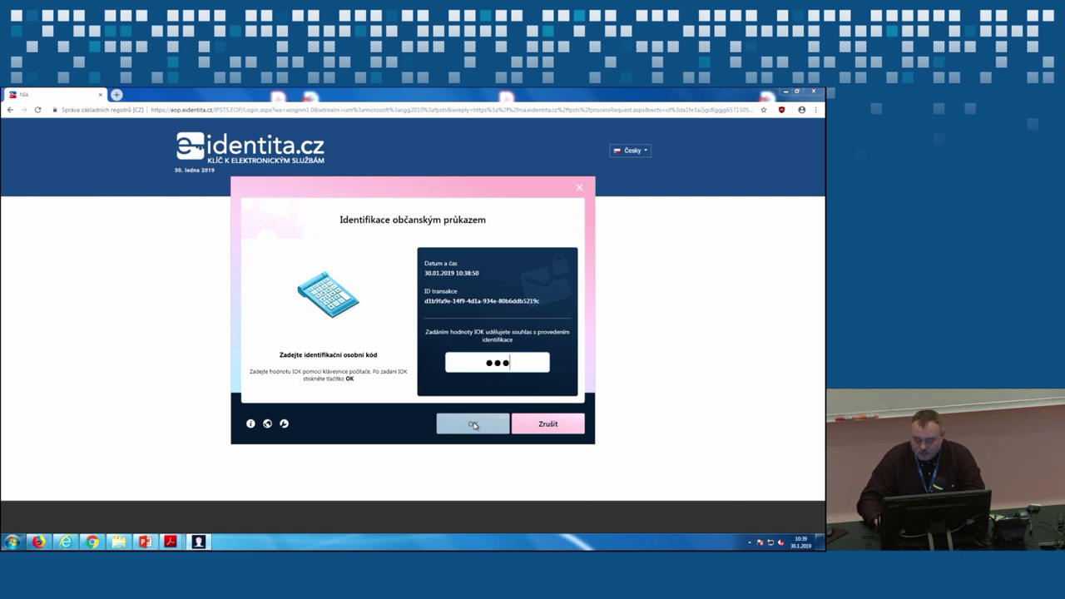
{"action": "type", "text": "•"}
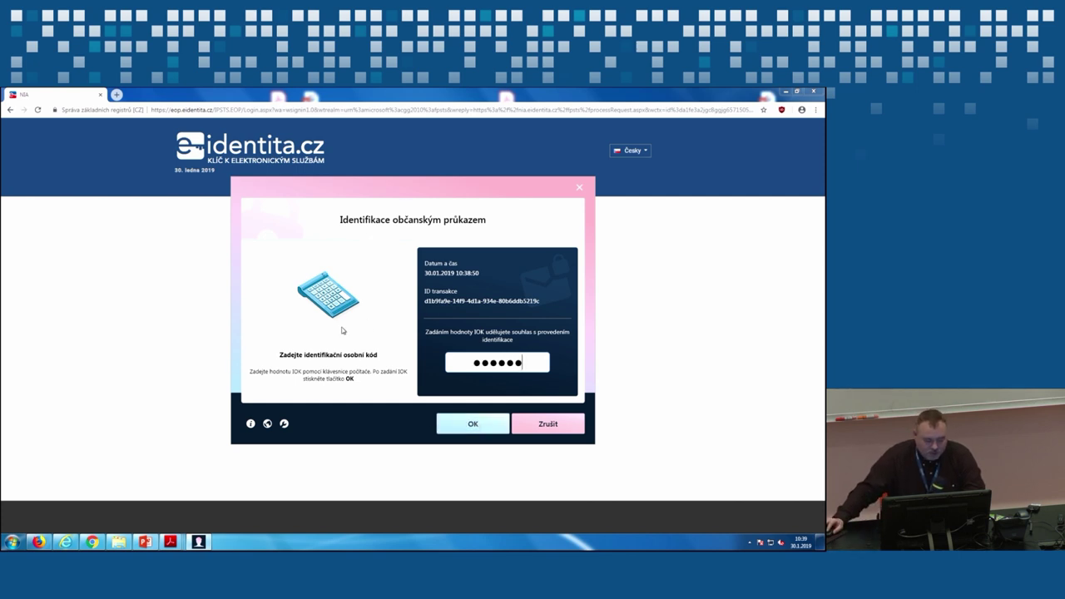
{"action": "left_click", "coordinate": [474, 425]}
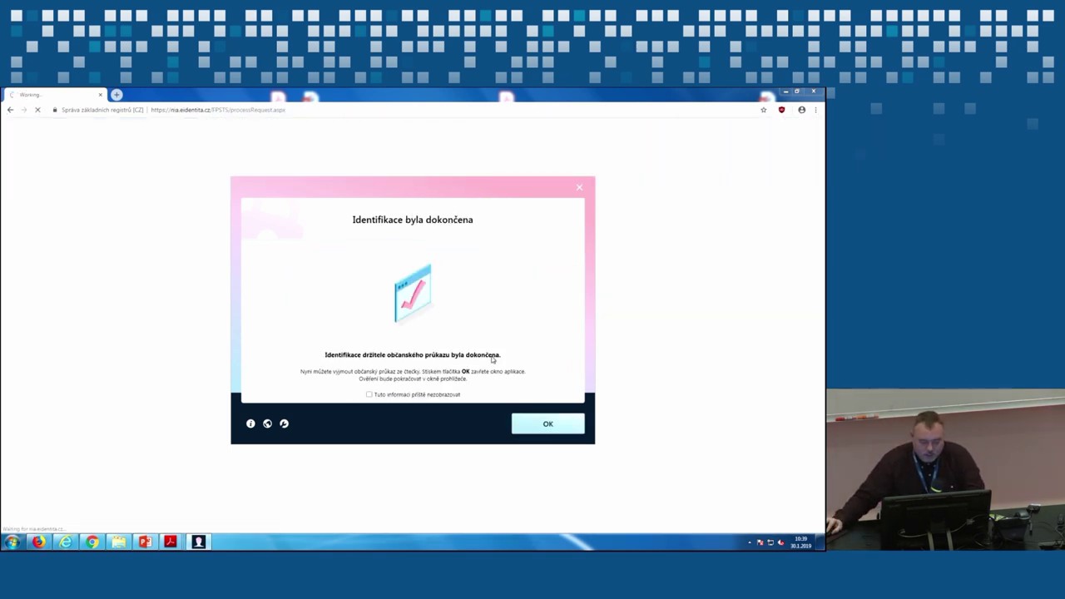
{"action": "left_click", "coordinate": [553, 423]}
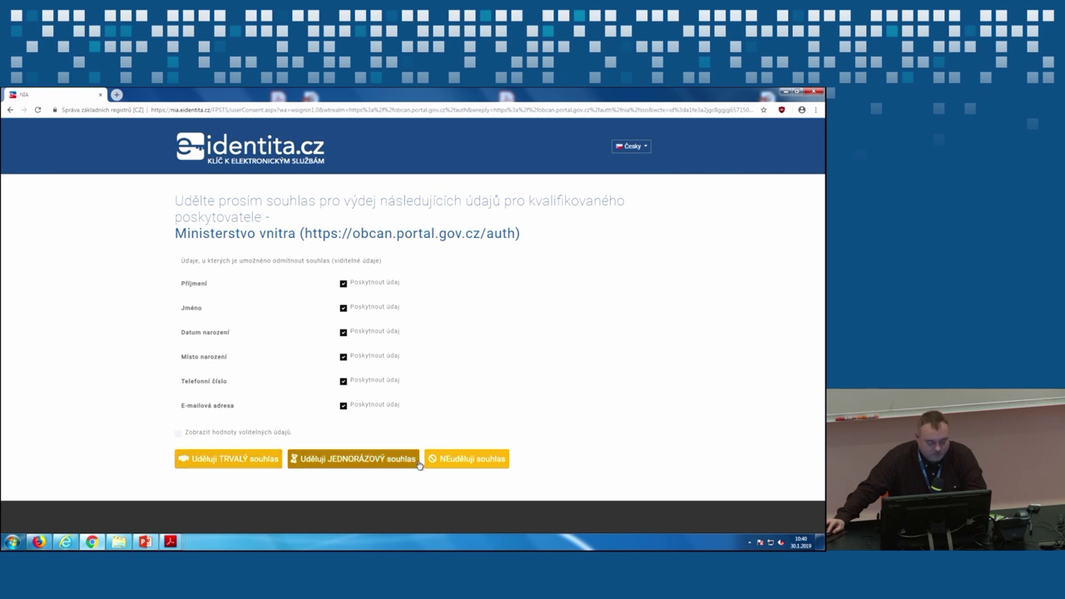
{"action": "left_click", "coordinate": [387, 463]}
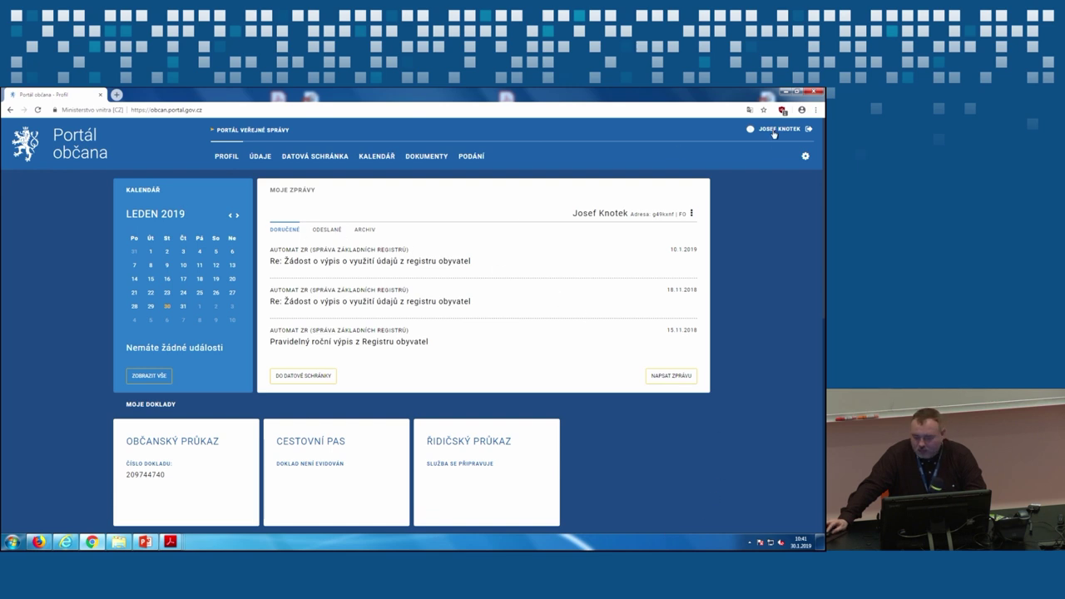
Step: Review the messages, "Moje doklady" cards and "Moje služby" tiles on the Portál občana profile page
{"action": "scroll", "coordinate": [690, 377], "scroll_direction": "down", "scroll_amount": 3}
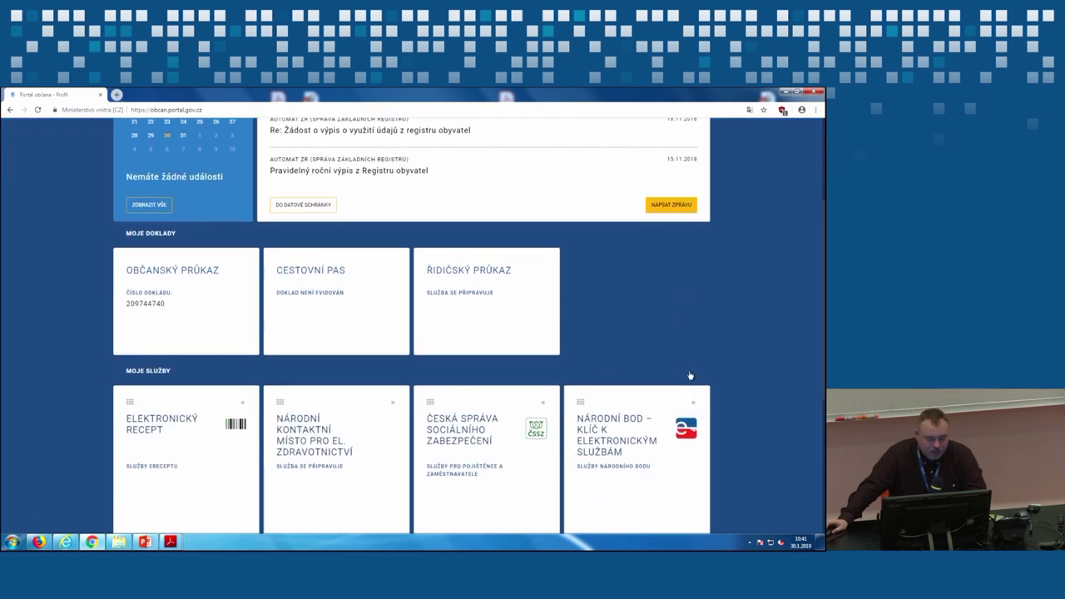
{"action": "scroll", "coordinate": [666, 255], "scroll_direction": "down", "scroll_amount": 1}
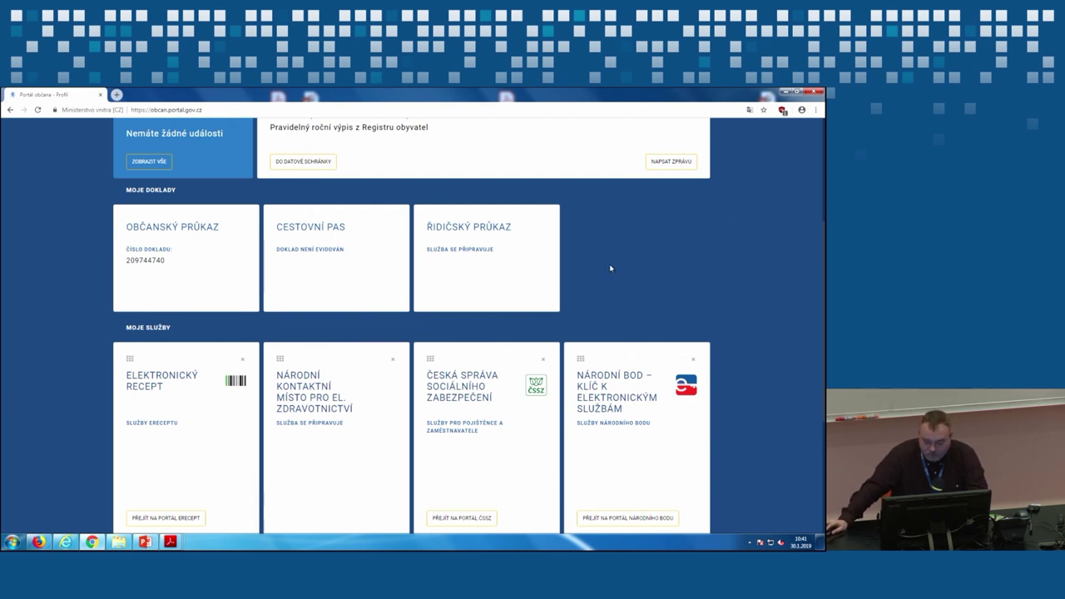
{"action": "scroll", "coordinate": [607, 269], "scroll_direction": "down", "scroll_amount": 5}
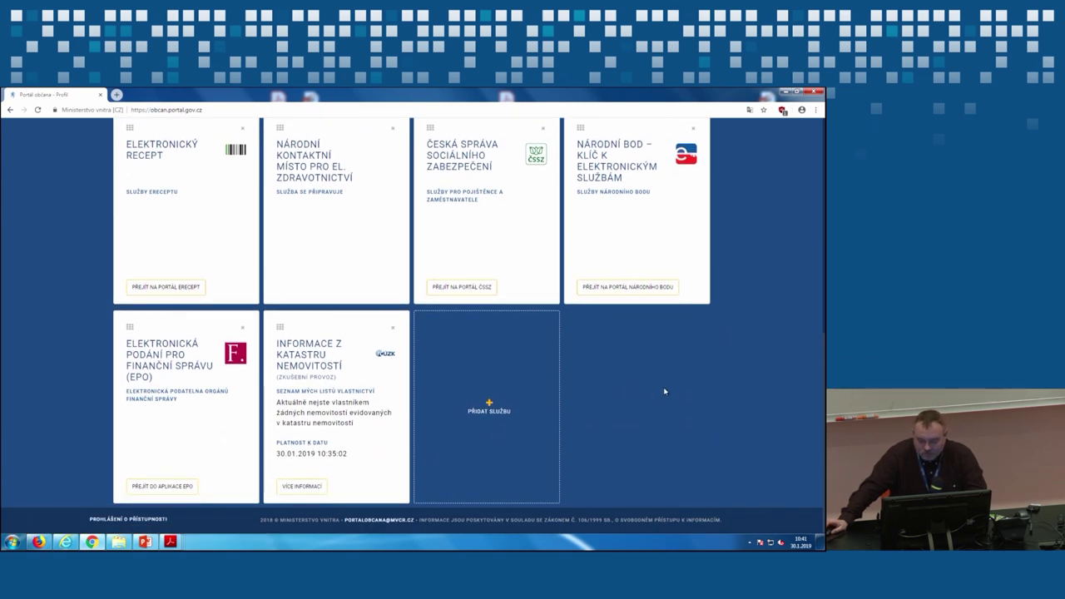
{"action": "scroll", "coordinate": [733, 379], "scroll_direction": "up", "scroll_amount": 5}
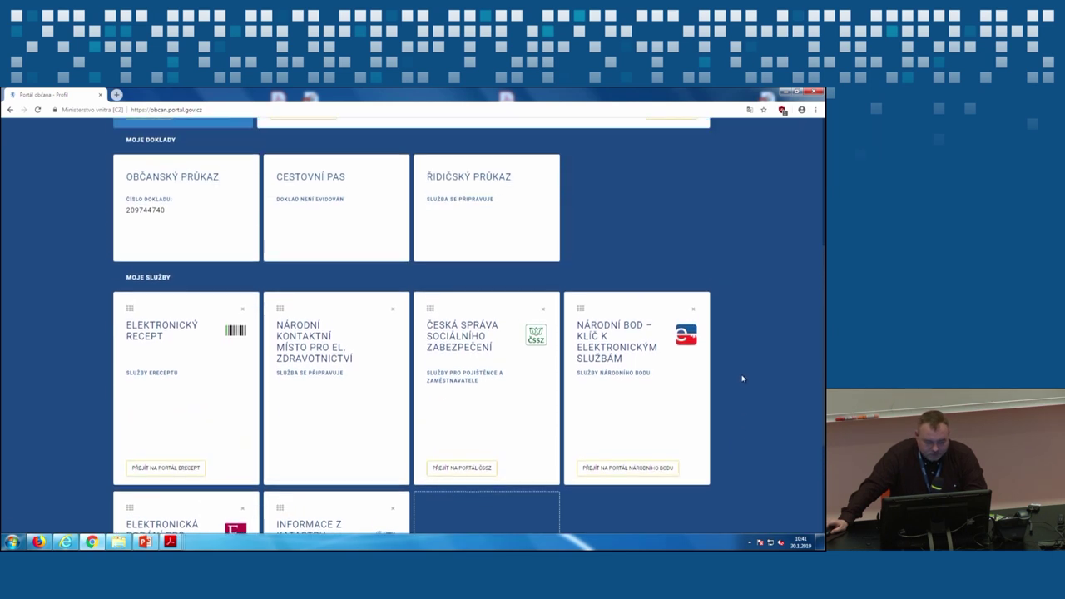
{"action": "scroll", "coordinate": [745, 378], "scroll_direction": "down", "scroll_amount": 3}
{"action": "scroll", "coordinate": [744, 377], "scroll_direction": "down", "scroll_amount": 2}
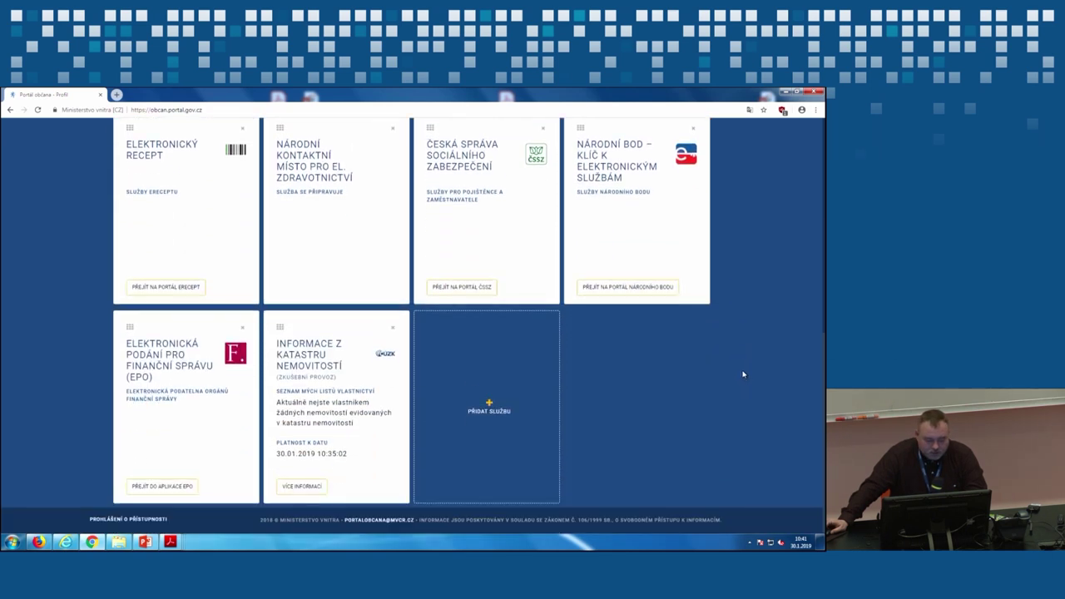
{"action": "scroll", "coordinate": [743, 373], "scroll_direction": "up", "scroll_amount": 3}
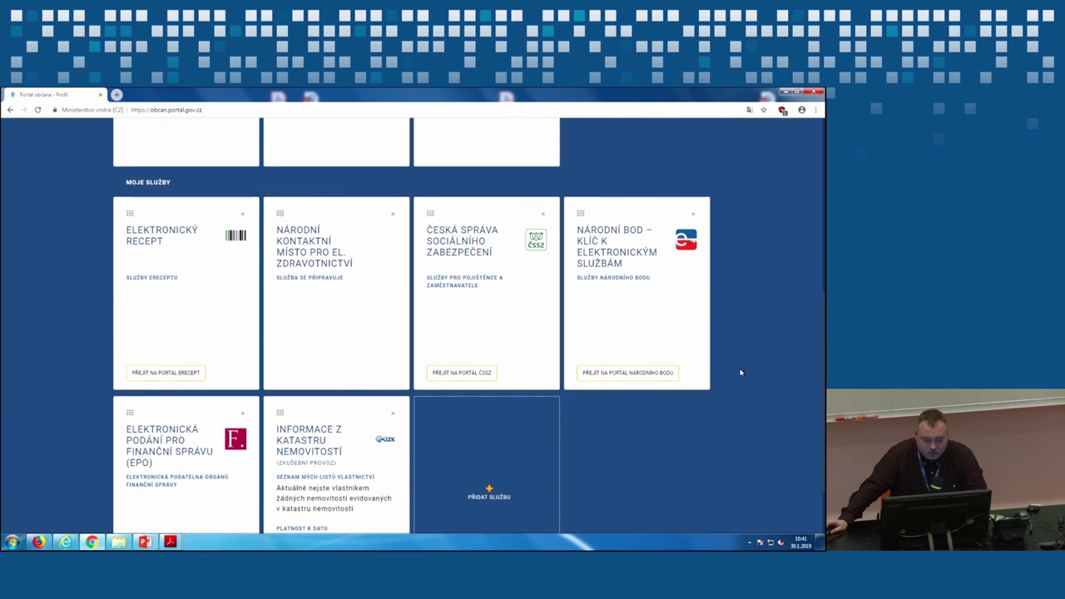
{"action": "scroll", "coordinate": [737, 369], "scroll_direction": "up", "scroll_amount": 3}
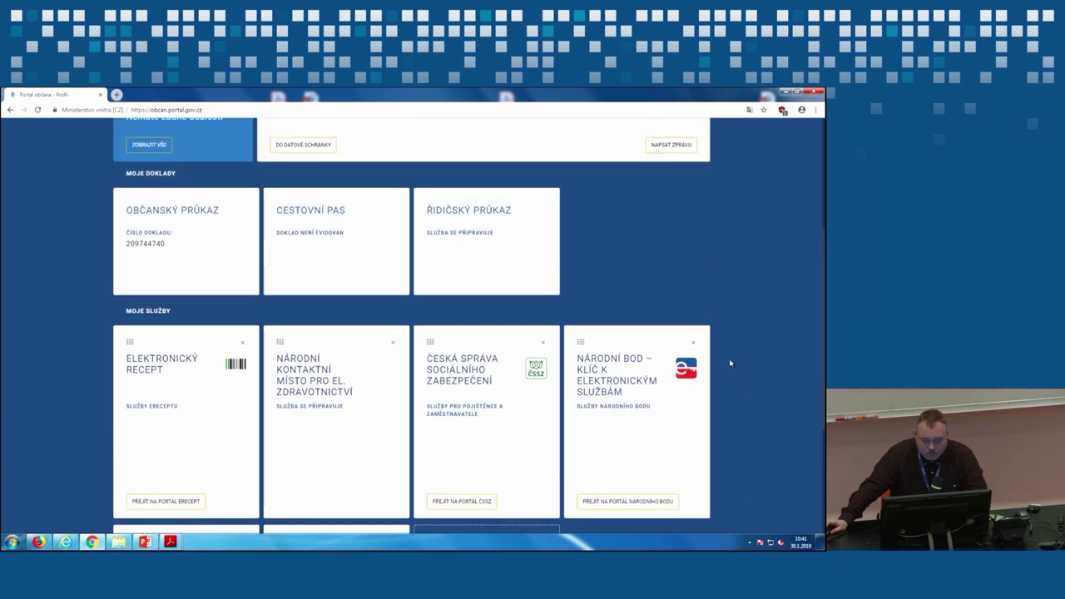
{"action": "scroll", "coordinate": [731, 363], "scroll_direction": "up", "scroll_amount": 1}
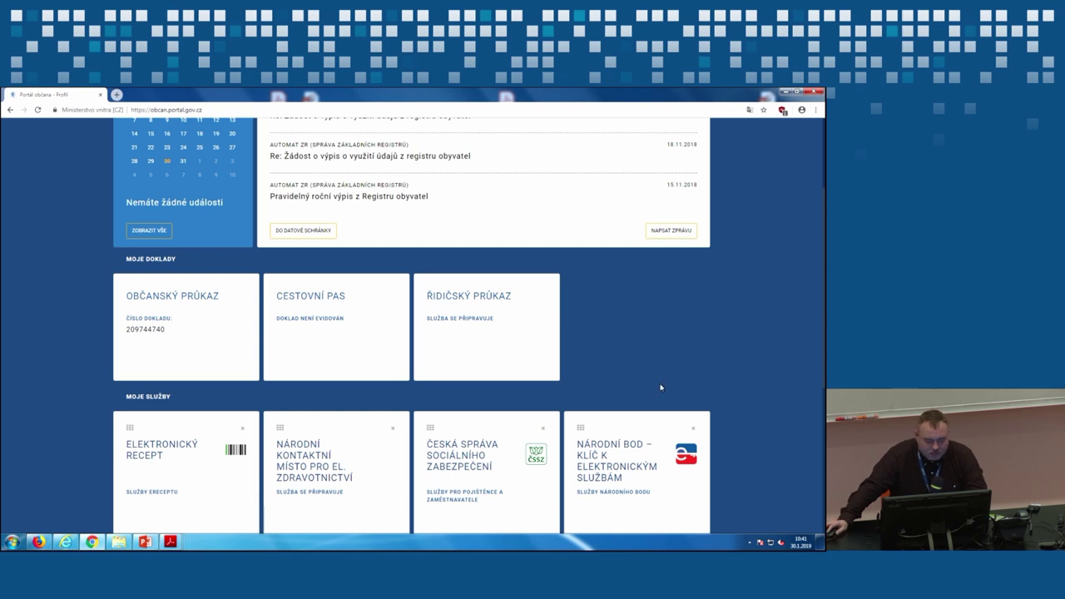
{"action": "scroll", "coordinate": [661, 385], "scroll_direction": "down", "scroll_amount": 6}
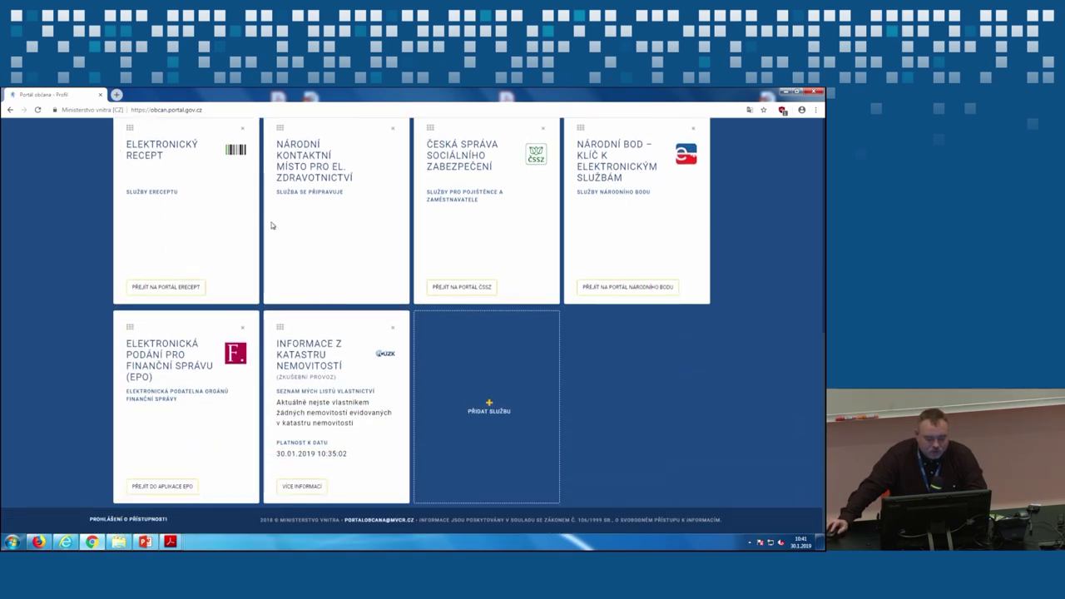
{"action": "scroll", "coordinate": [561, 440], "scroll_direction": "up", "scroll_amount": 8}
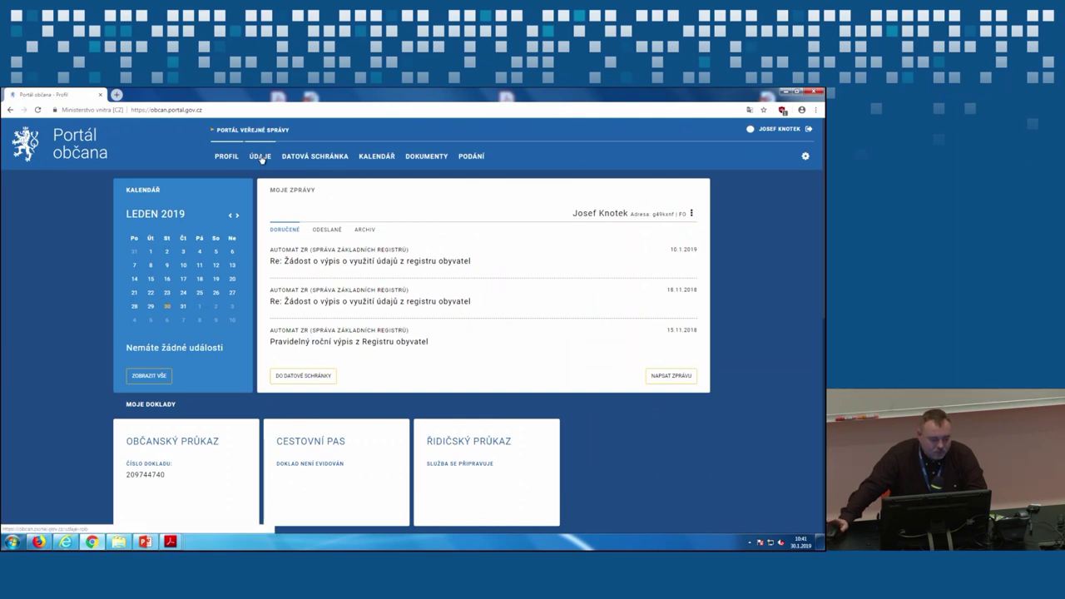
Step: View the citizen's population register data, "Údaje z registru osob" and "Údaje pro komunikaci" under "Údaje"
{"action": "left_click", "coordinate": [260, 158]}
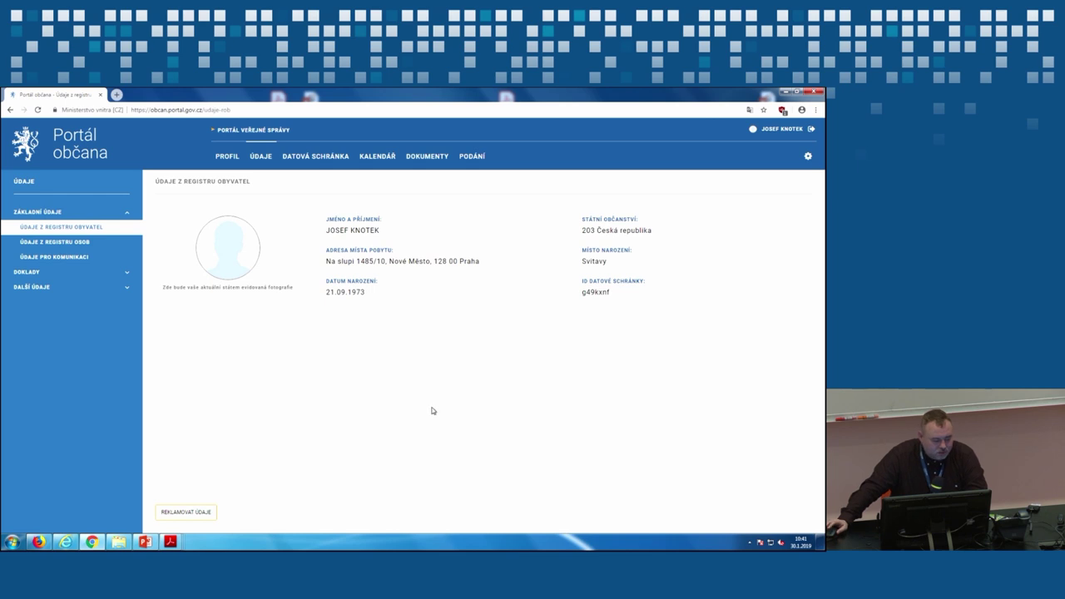
{"action": "left_click", "coordinate": [34, 243]}
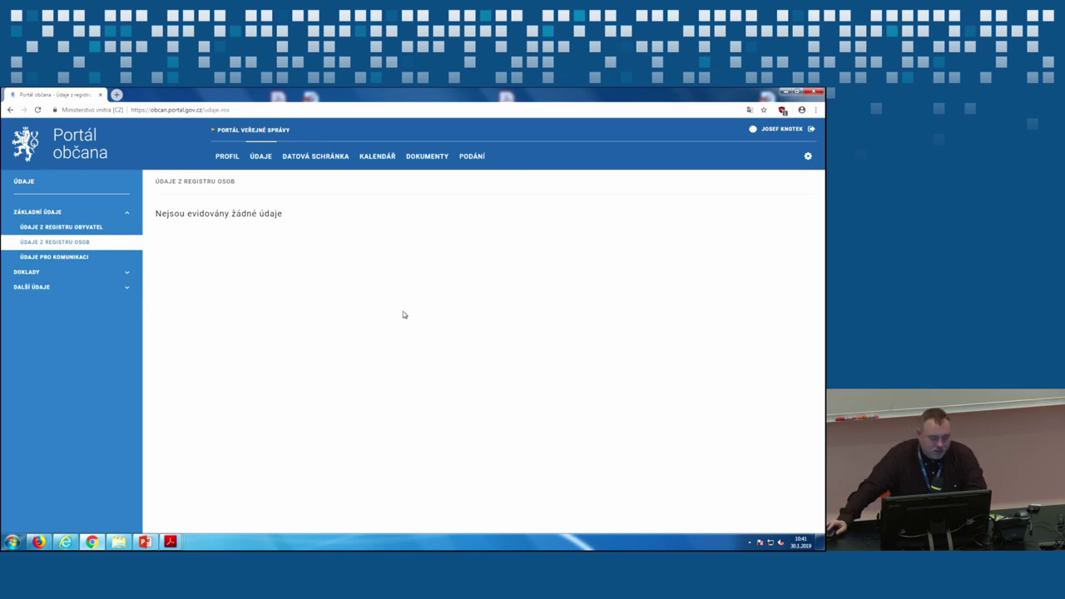
{"action": "left_click", "coordinate": [55, 257]}
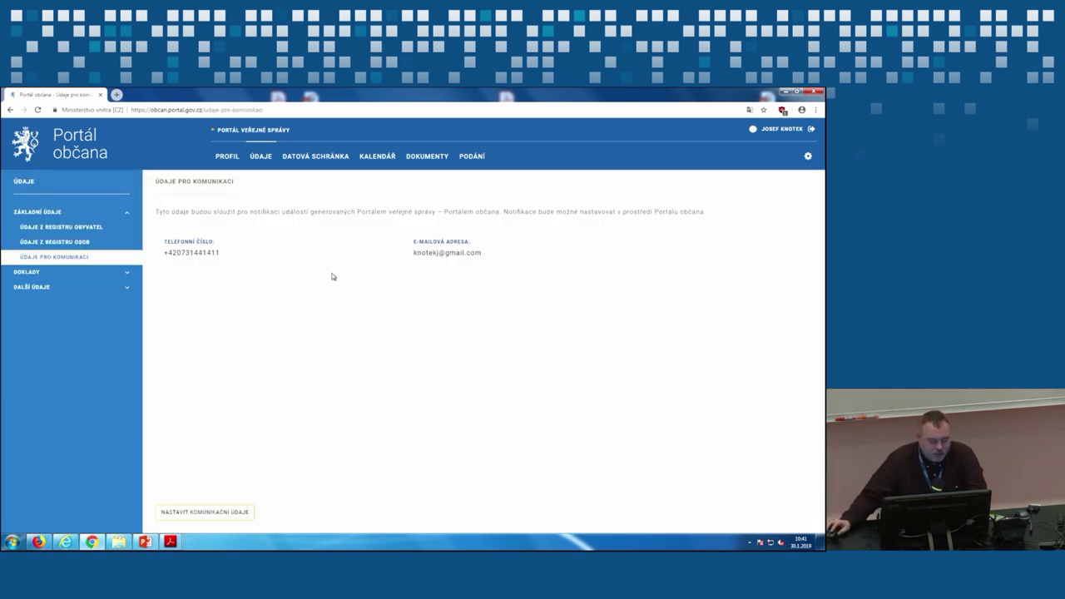
Step: View "Doklady evidované státem" and "Mnou pořízené doklady", and expand the "Další údaje" section
{"action": "left_click", "coordinate": [93, 274]}
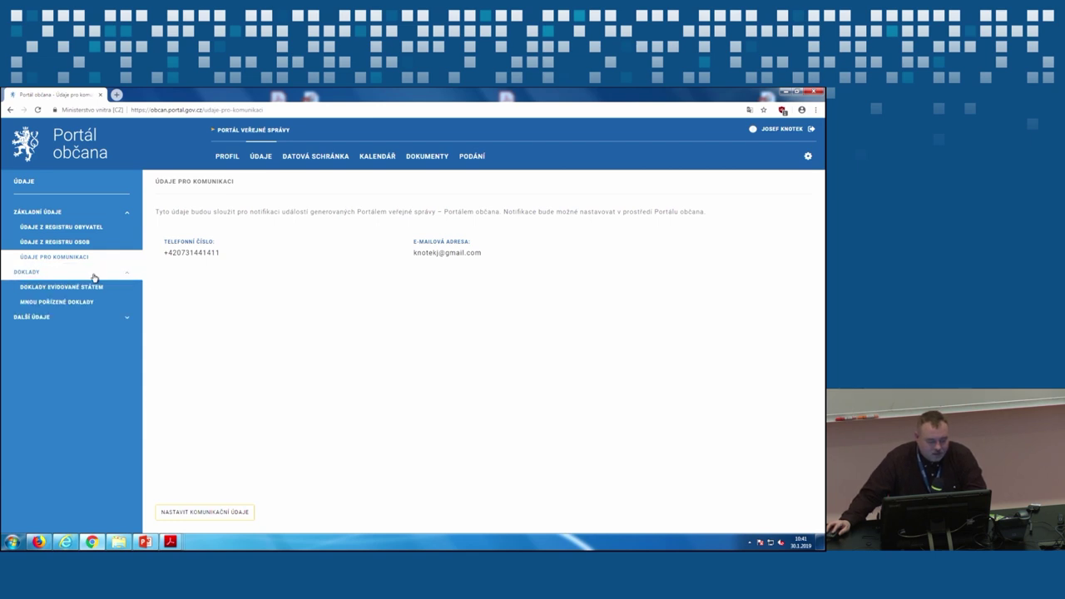
{"action": "left_click", "coordinate": [91, 287]}
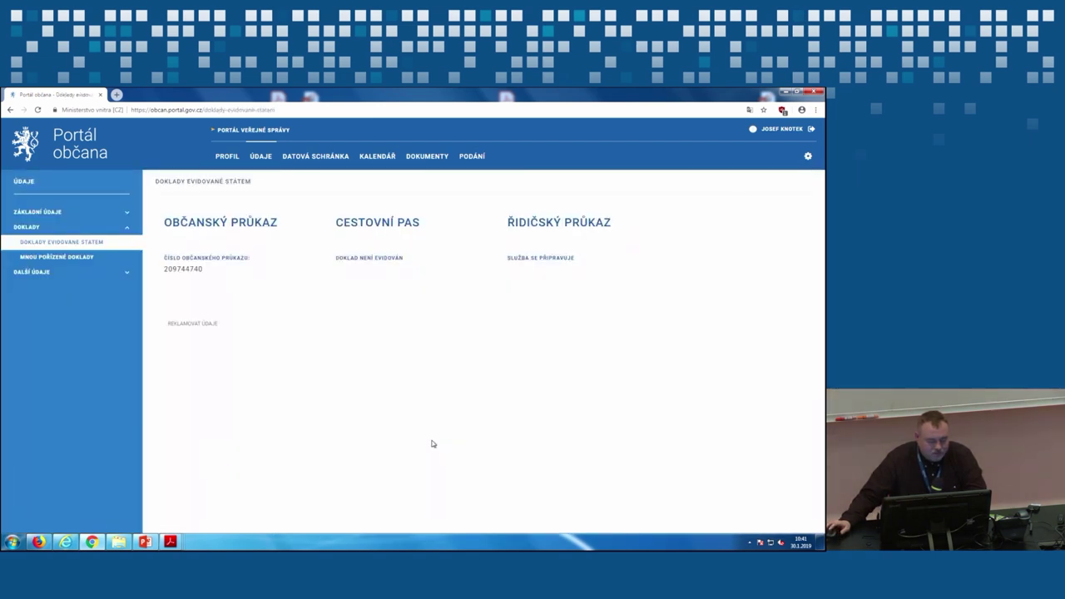
{"action": "left_click", "coordinate": [82, 258]}
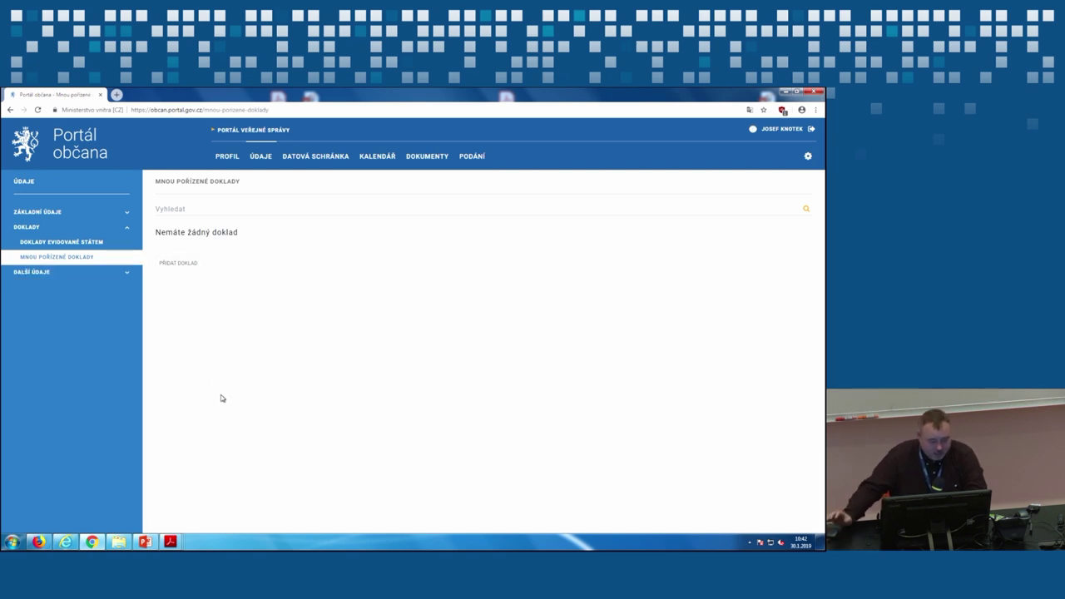
{"action": "left_click", "coordinate": [83, 273]}
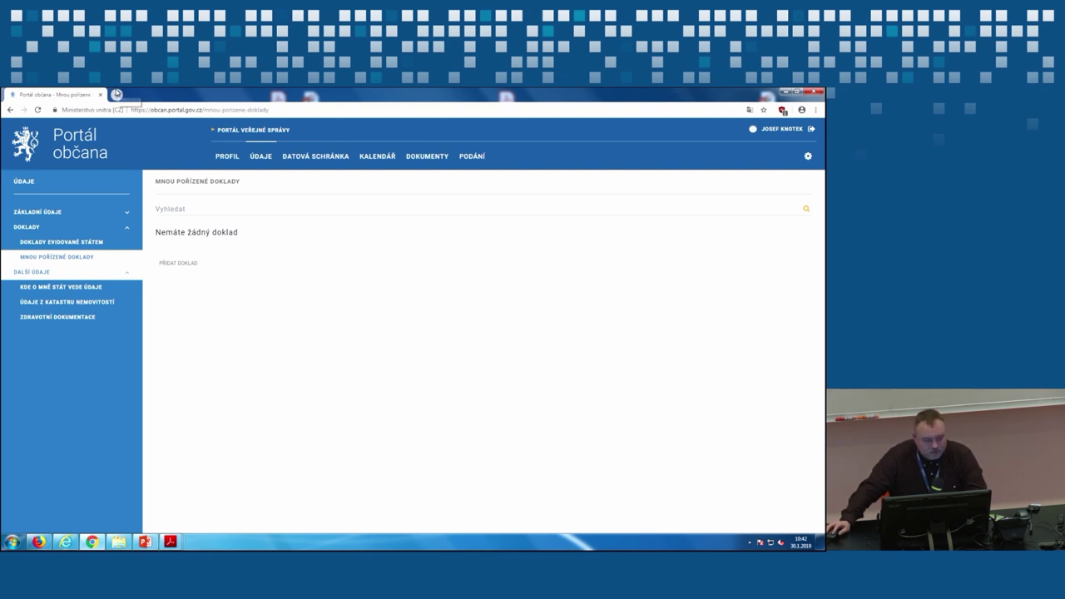
{"action": "left_click", "coordinate": [117, 94]}
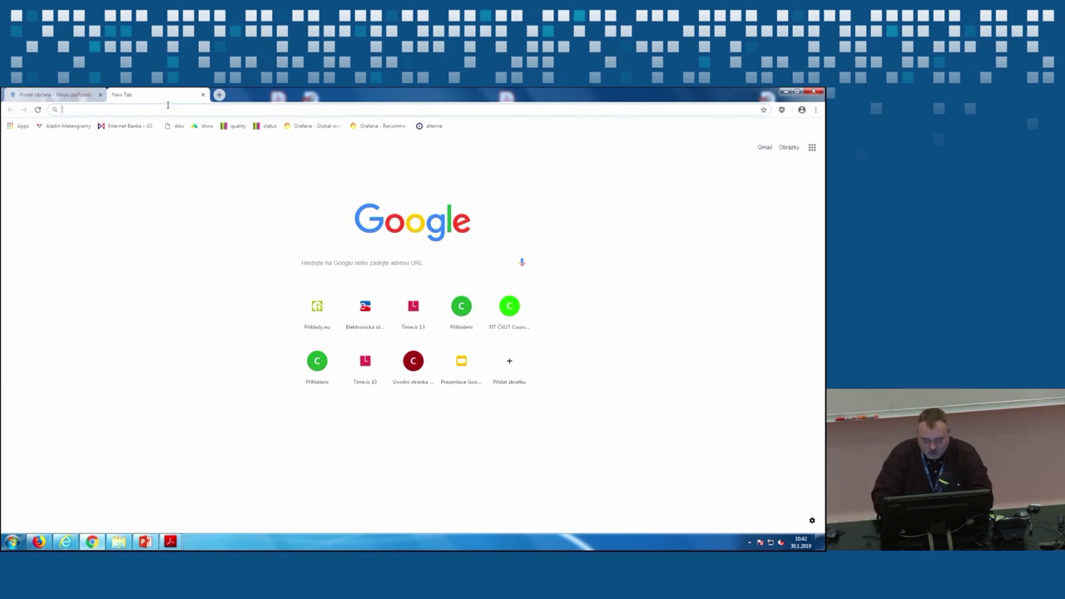
{"action": "type", "text": "inf"}
{"action": "key", "text": "Return"}
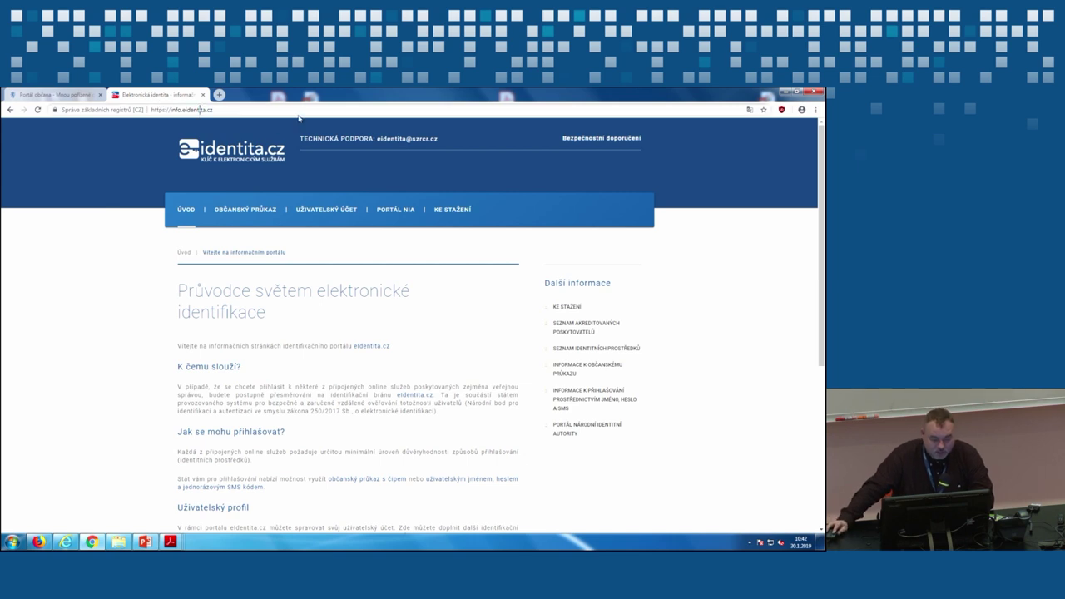
{"action": "left_click", "coordinate": [267, 108]}
{"action": "type", "text": "ww"}
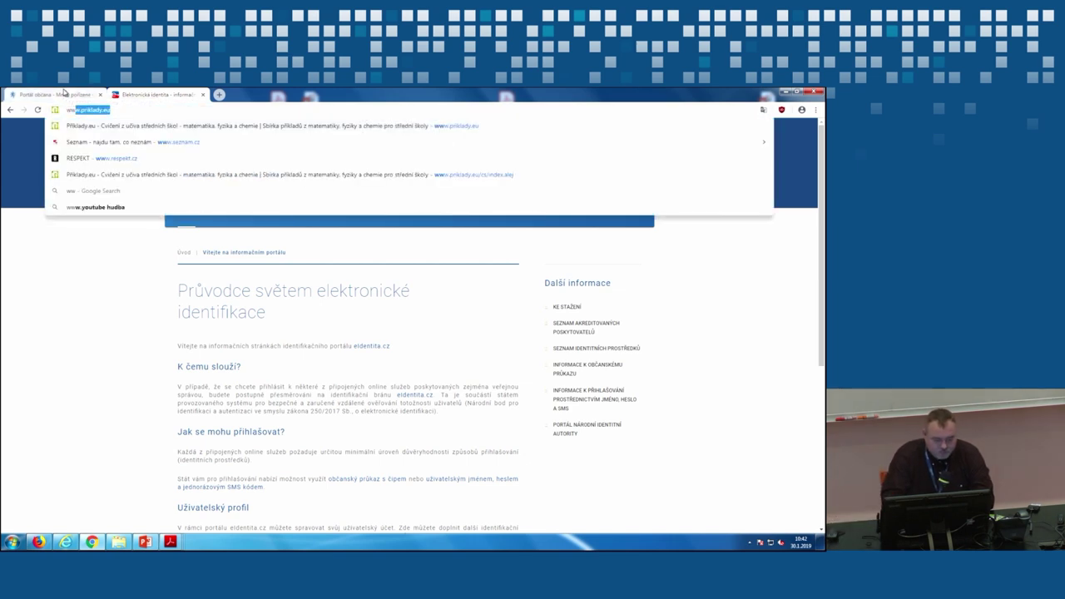
{"action": "type", "text": "w.eidentita.cz"}
{"action": "key", "text": "Return"}
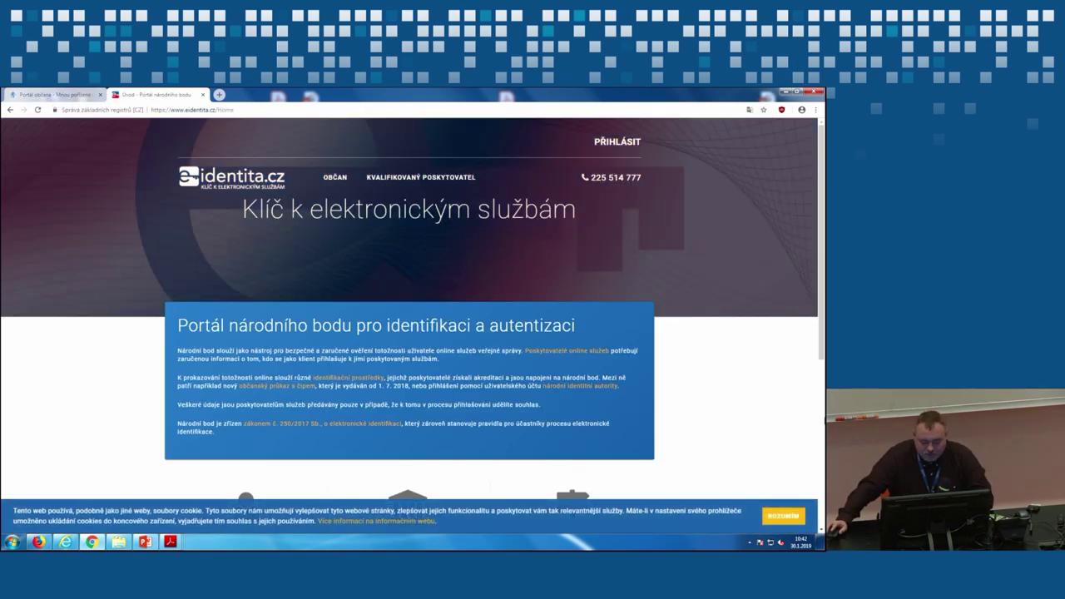
Step: Look over the home page of the national identification point portal and sign in to the citizen account
{"action": "scroll", "coordinate": [666, 313], "scroll_direction": "down", "scroll_amount": 3}
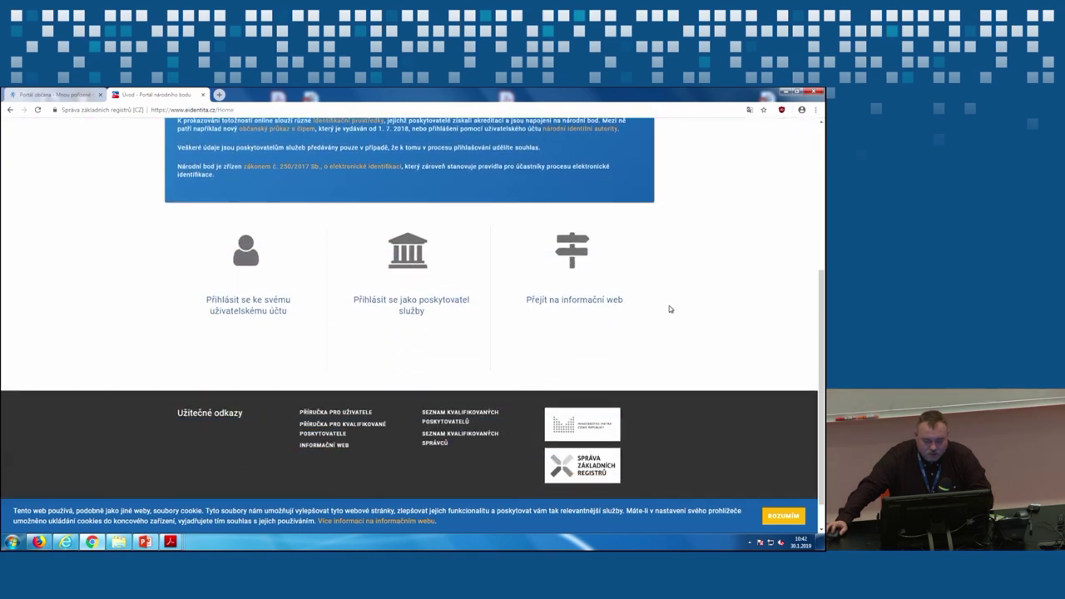
{"action": "scroll", "coordinate": [670, 306], "scroll_direction": "up", "scroll_amount": 3}
{"action": "scroll", "coordinate": [672, 309], "scroll_direction": "down", "scroll_amount": 1}
{"action": "scroll", "coordinate": [672, 309], "scroll_direction": "up", "scroll_amount": 2}
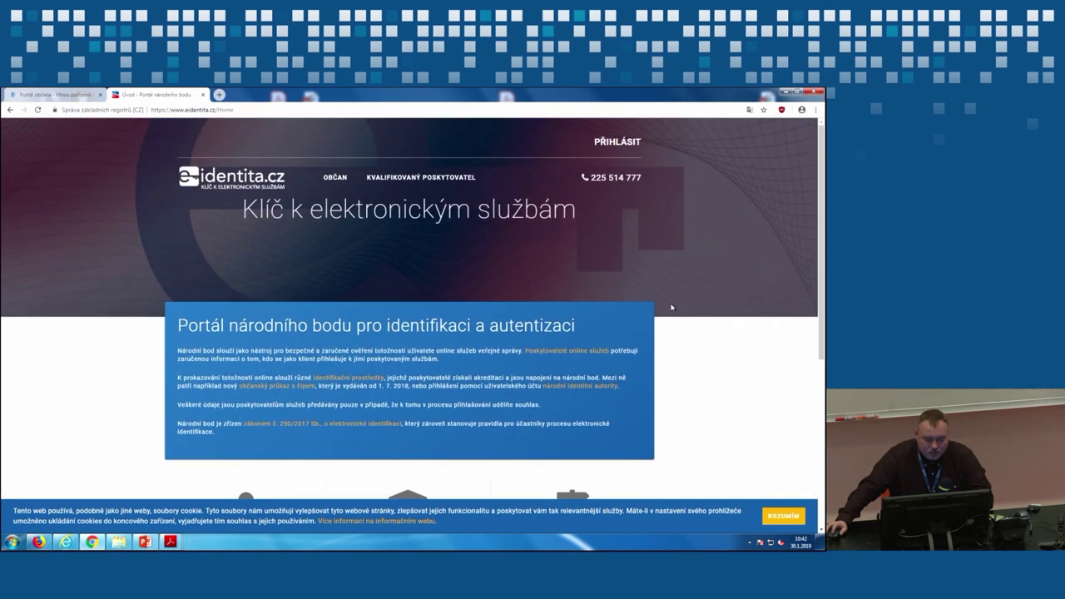
{"action": "left_click", "coordinate": [617, 147]}
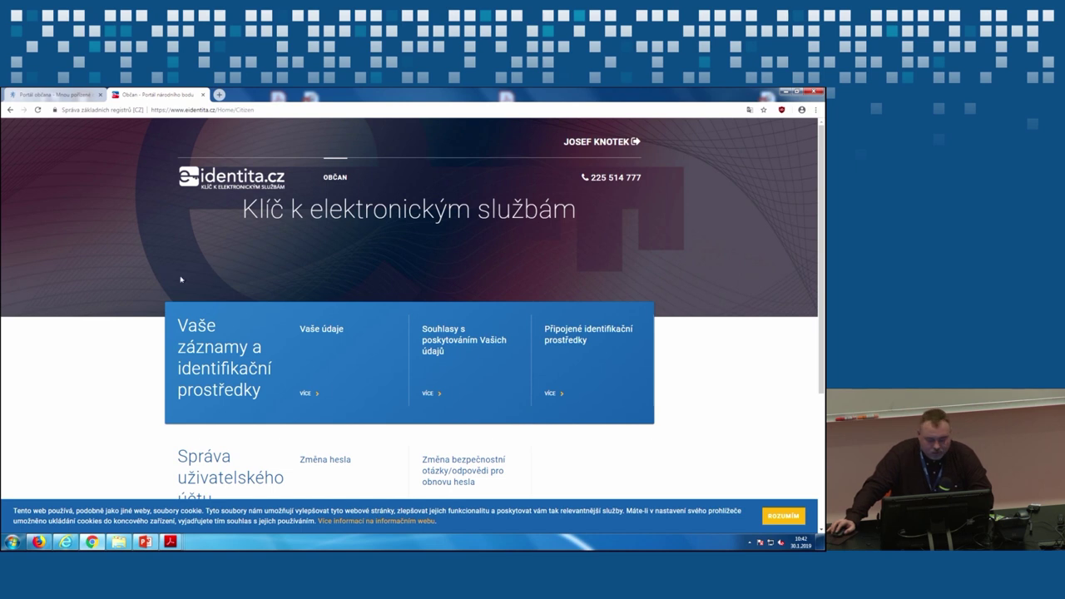
Step: Examine the contact records and their permissions under "Vaše údaje", and return to the Portál občana tab
{"action": "scroll", "coordinate": [787, 287], "scroll_direction": "down", "scroll_amount": 1}
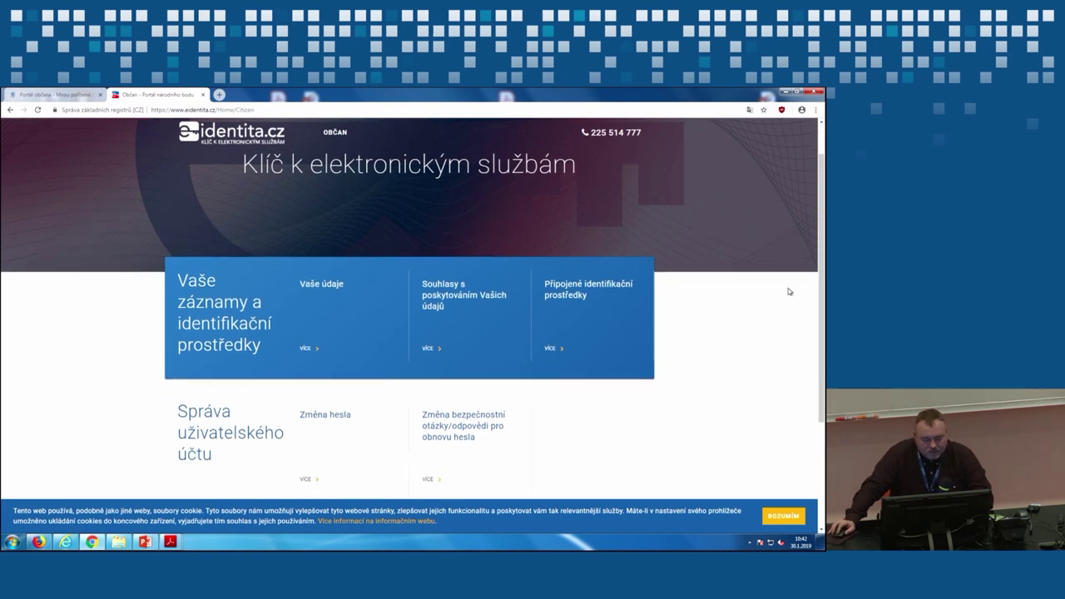
{"action": "left_click", "coordinate": [329, 246]}
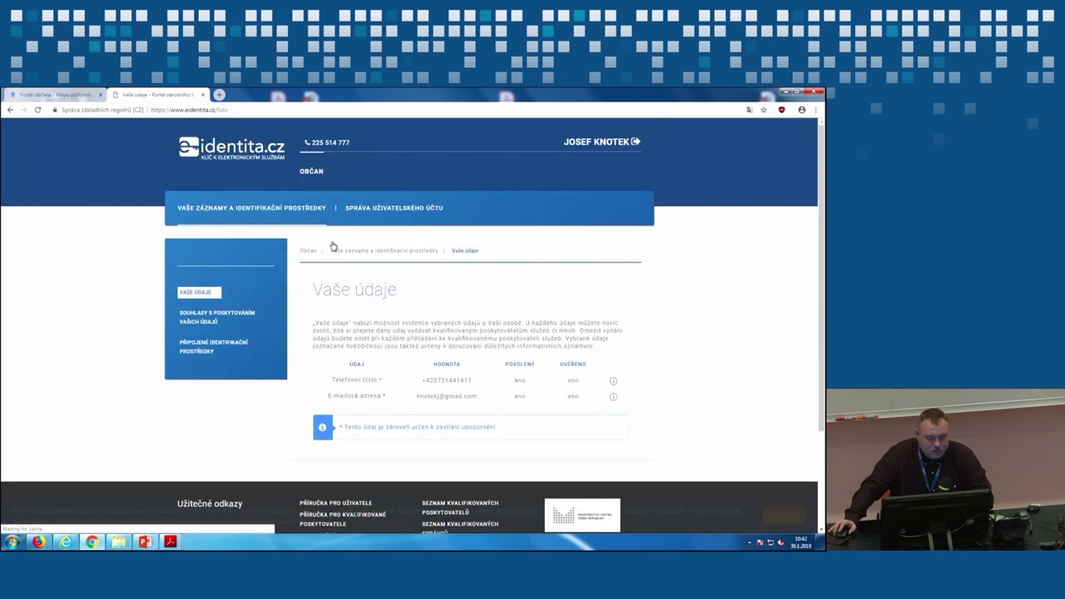
{"action": "scroll", "coordinate": [731, 367], "scroll_direction": "down", "scroll_amount": 1}
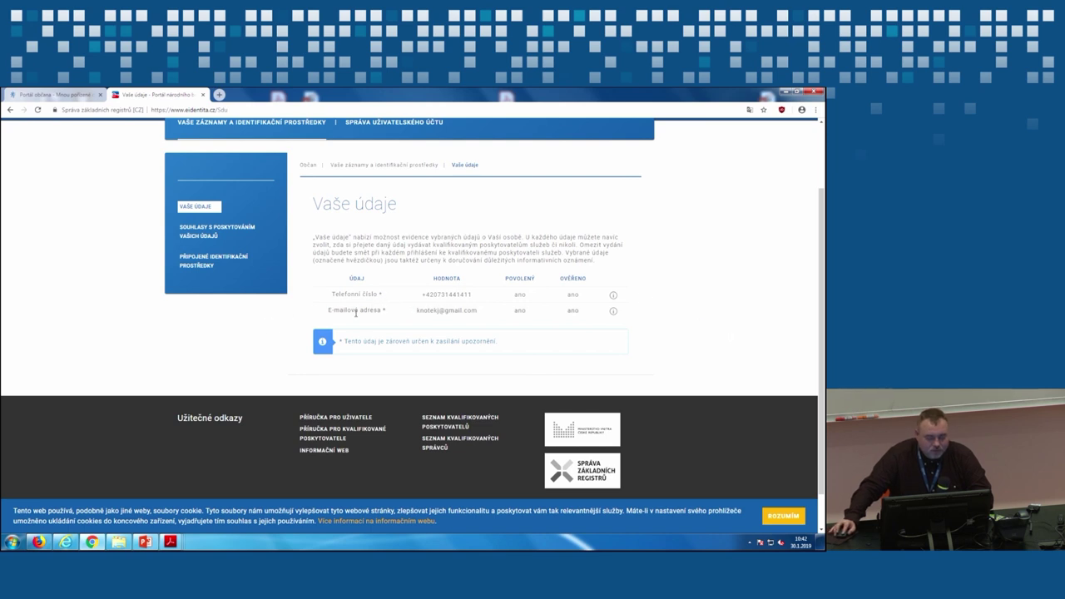
{"action": "left_click", "coordinate": [54, 94]}
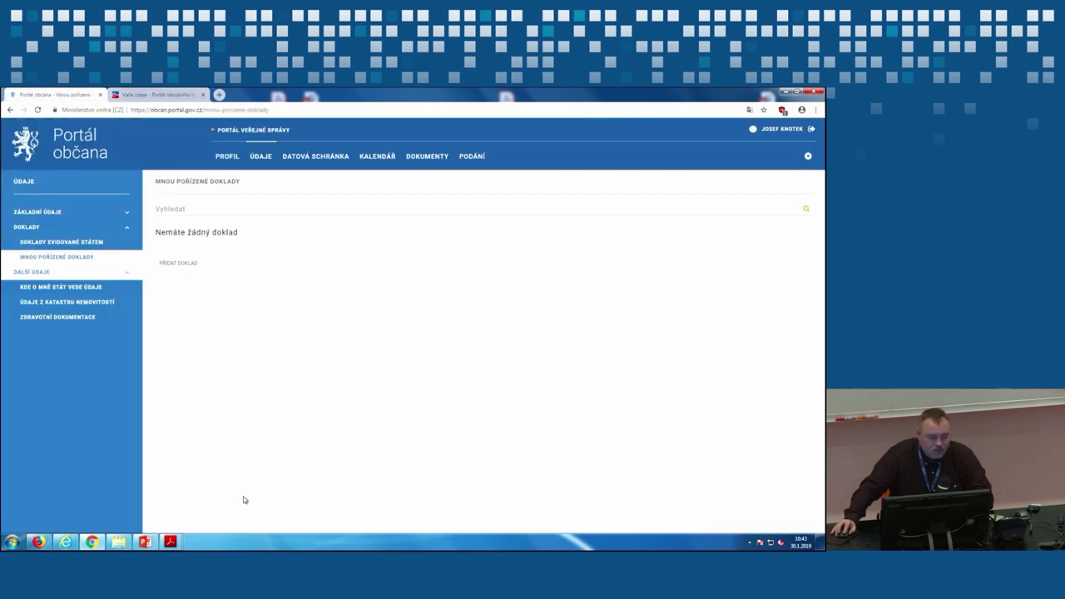
Step: View "Údaje pro komunikaci" under "Základní údaje" and sign out of Portál občana
{"action": "left_click", "coordinate": [37, 213]}
{"action": "left_click", "coordinate": [47, 259]}
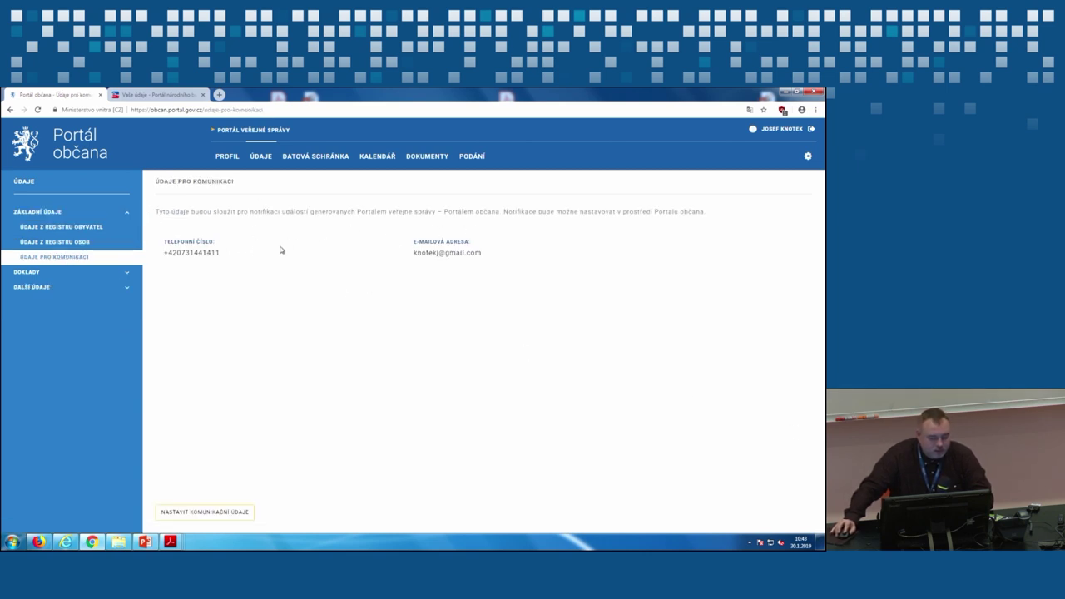
{"action": "left_click", "coordinate": [815, 130]}
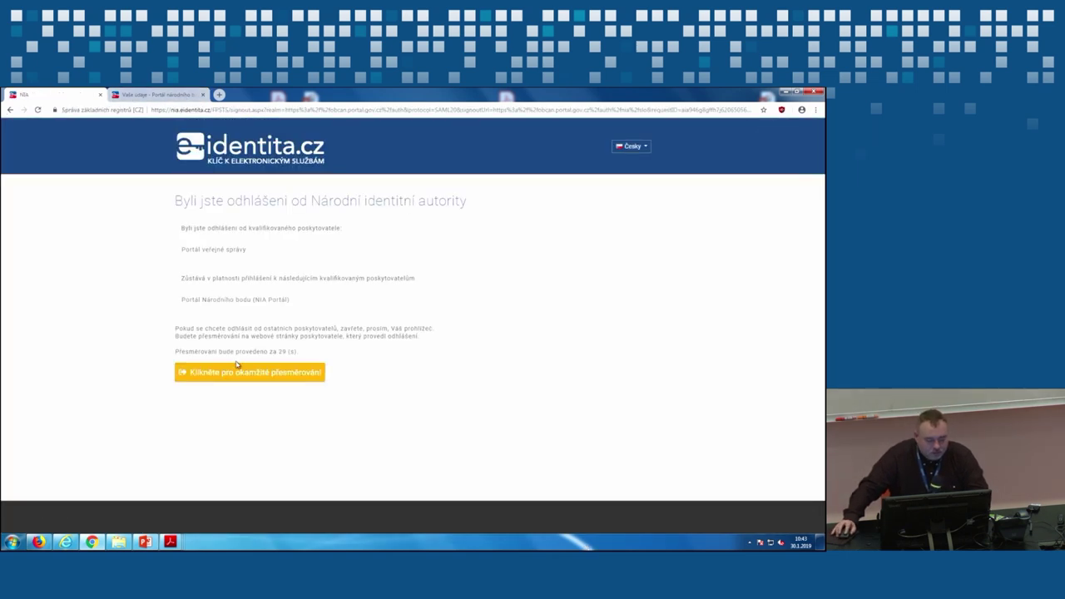
{"action": "left_click", "coordinate": [240, 372]}
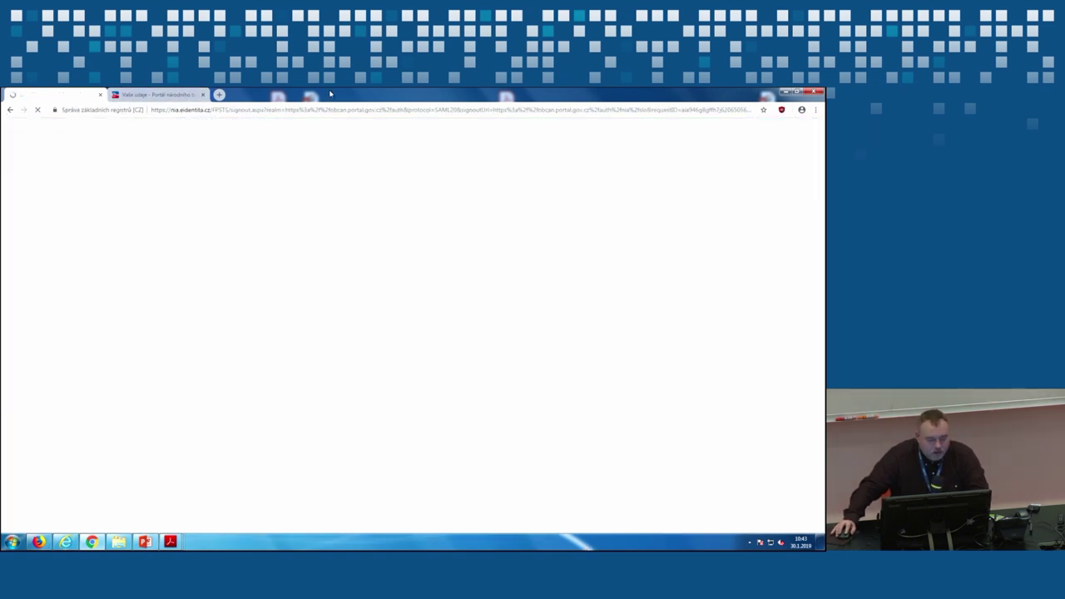
Step: In the e-identita "Vaše údaje" records, disallow providing the phone number to qualified providers and save the change
{"action": "left_click", "coordinate": [162, 96]}
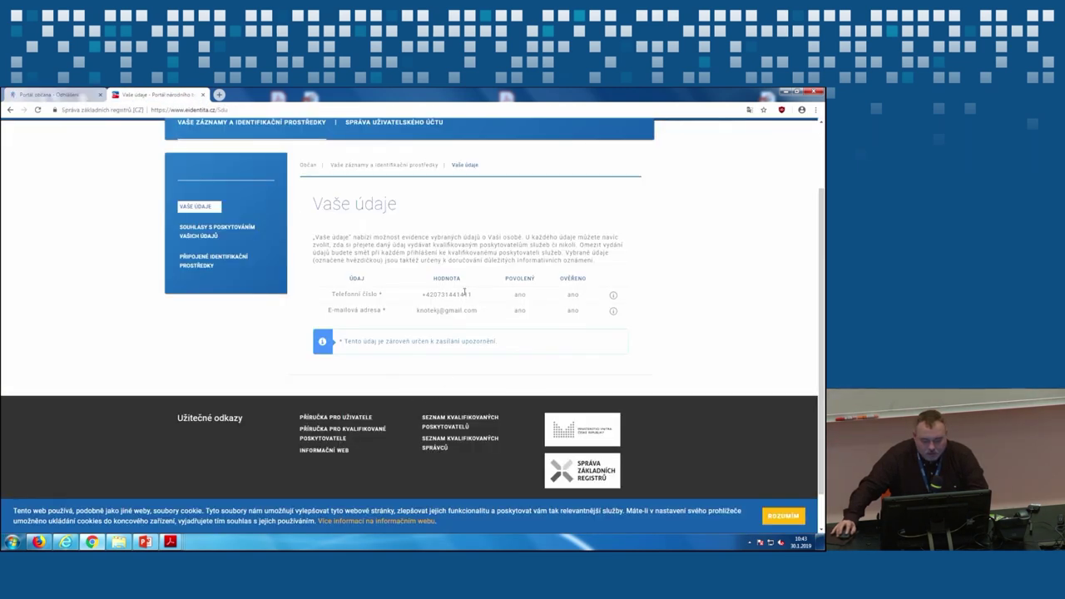
{"action": "left_click", "coordinate": [380, 293]}
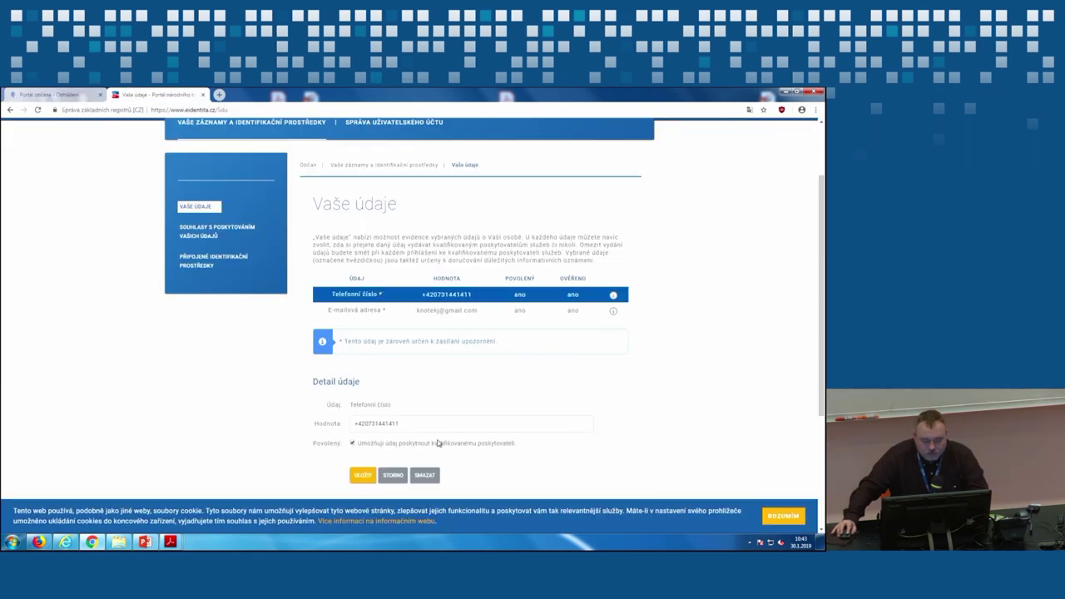
{"action": "left_click", "coordinate": [352, 444]}
{"action": "left_click", "coordinate": [364, 477]}
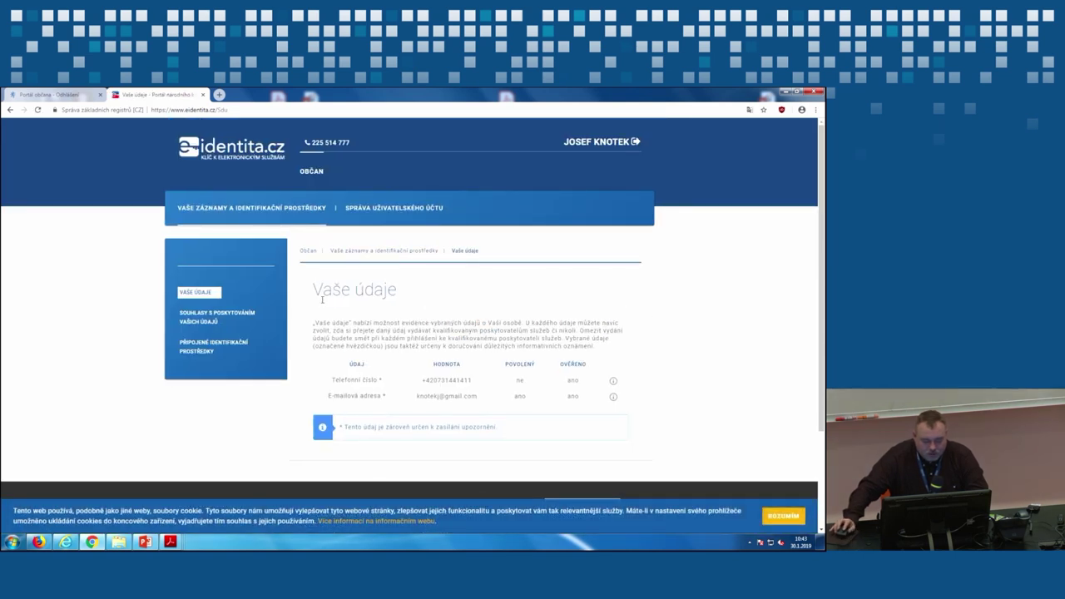
Step: Return to the Portál občana tab and start signing in again with the "eObčanka" option
{"action": "left_click", "coordinate": [39, 94]}
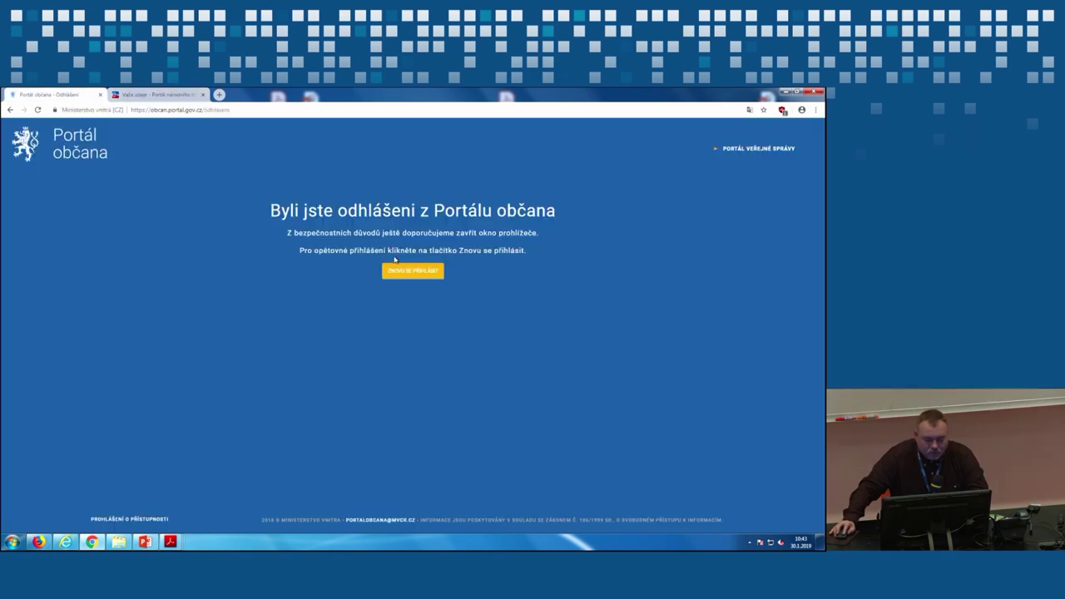
{"action": "left_click", "coordinate": [415, 272]}
{"action": "left_click", "coordinate": [337, 381]}
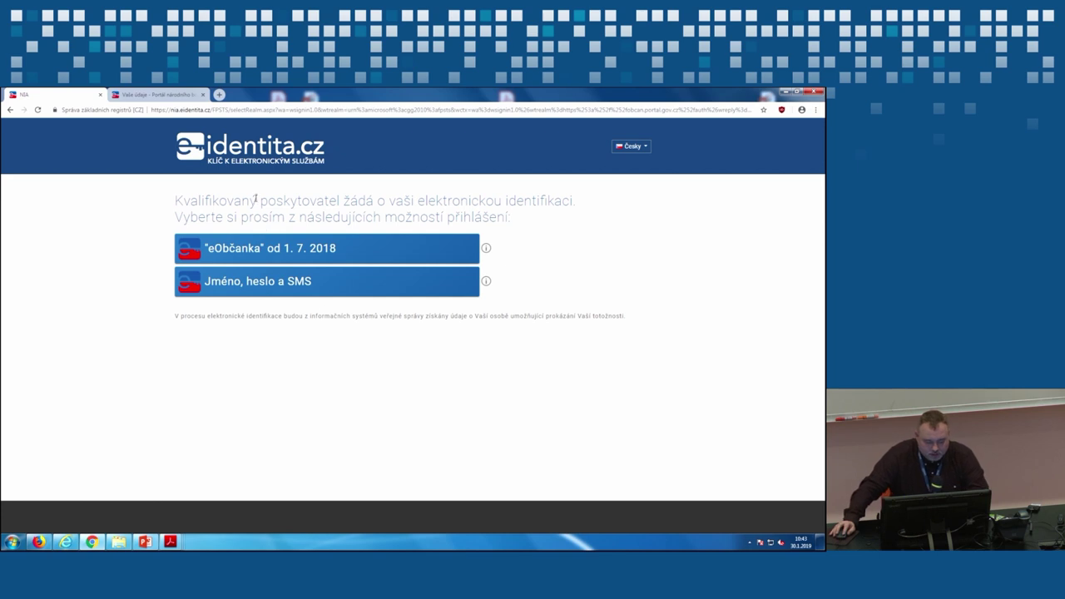
{"action": "left_click", "coordinate": [262, 254]}
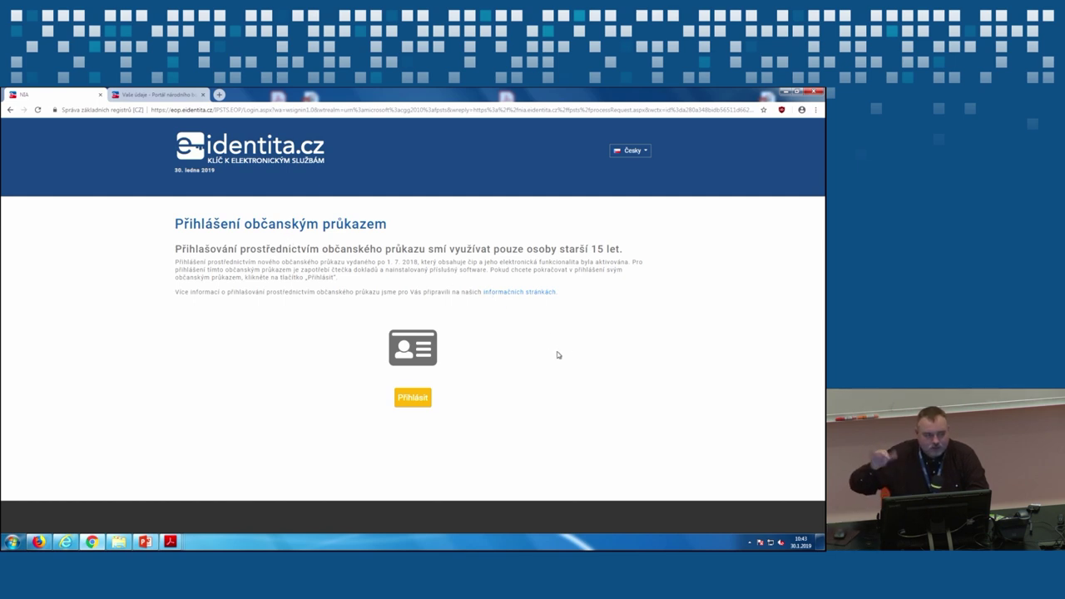
Step: Launch the EOP Authentication Client and confirm the ID card identification by entering the identification personal code (IOK)
{"action": "left_click", "coordinate": [414, 399]}
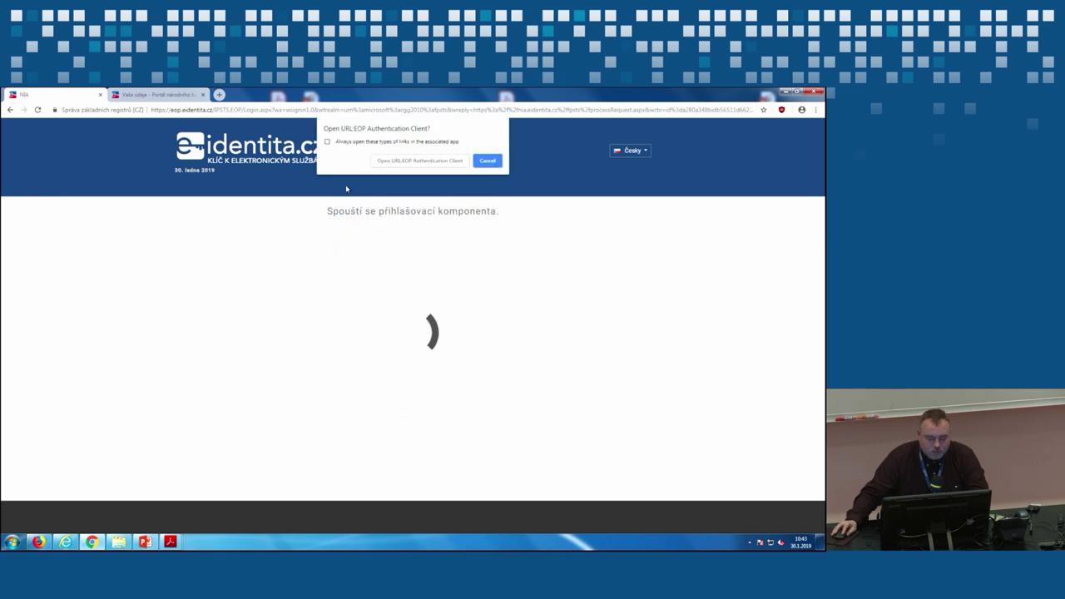
{"action": "left_click", "coordinate": [409, 158]}
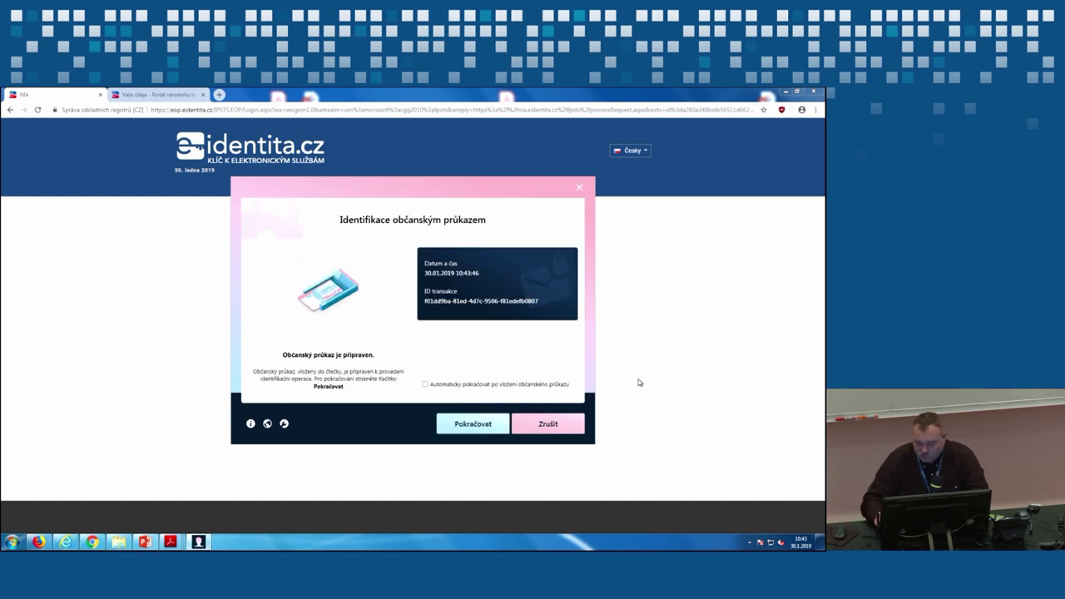
{"action": "left_click", "coordinate": [505, 427]}
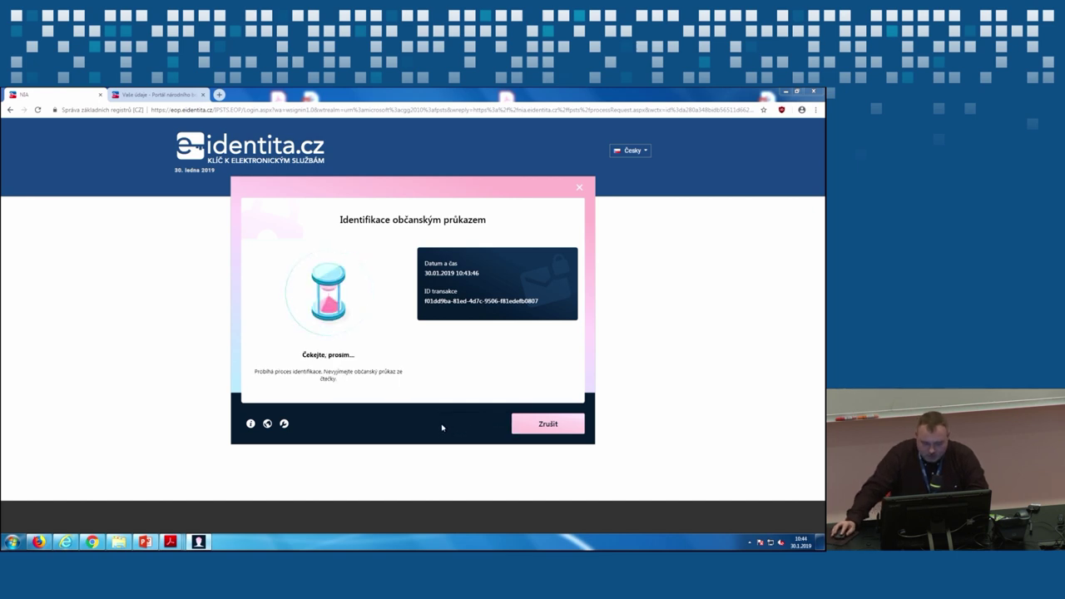
{"action": "type", "text": "******"}
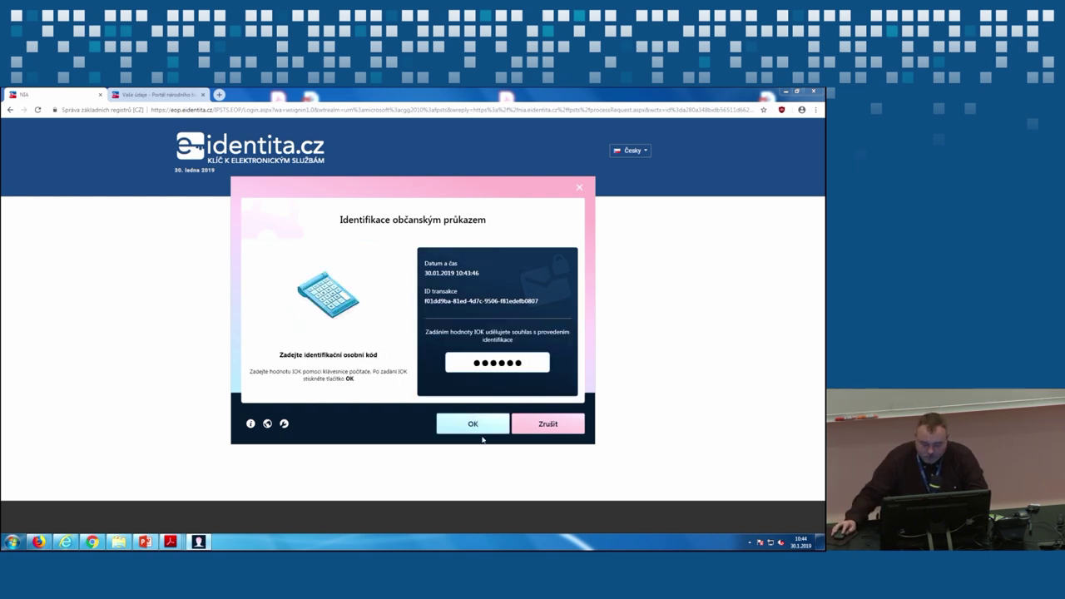
{"action": "left_click", "coordinate": [473, 424]}
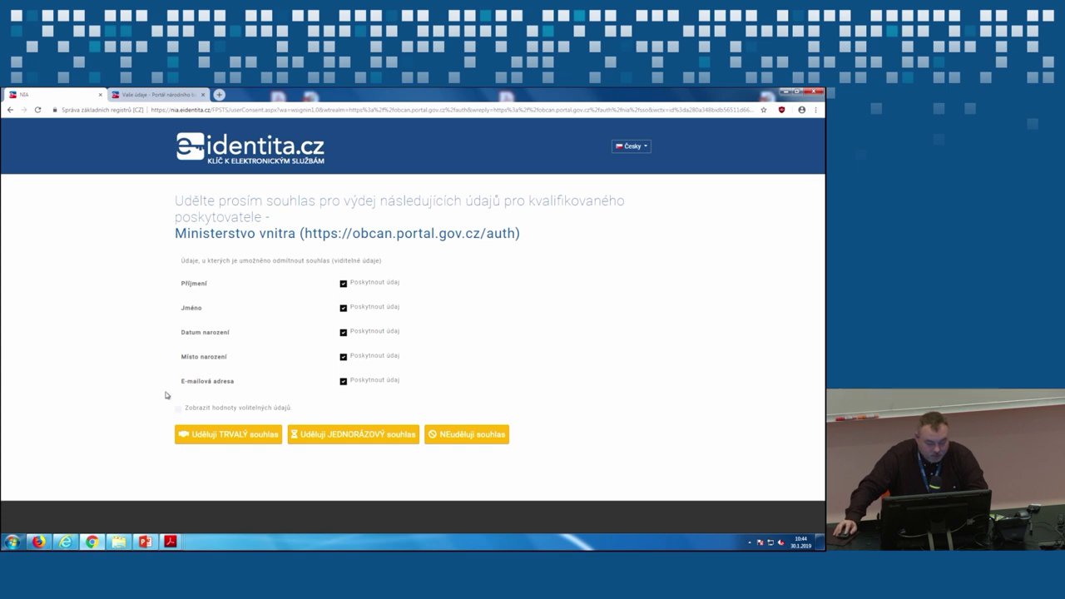
Step: Grant Ministerstvo vnitra one-time consent without the e-mail address, and view "Údaje pro komunikaci" in Portál občana
{"action": "left_click", "coordinate": [343, 381]}
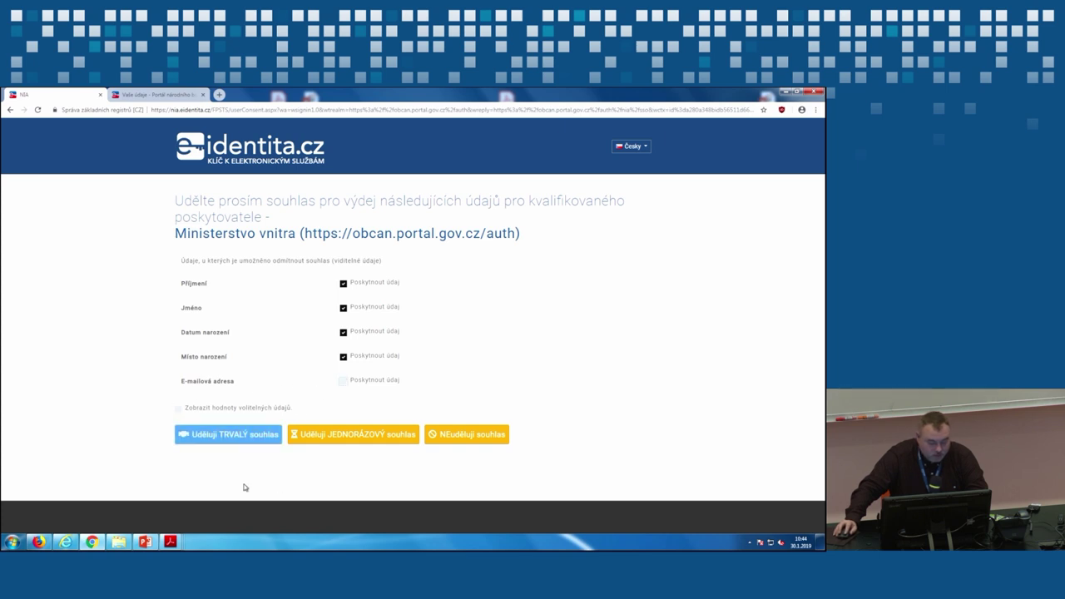
{"action": "left_click", "coordinate": [367, 434]}
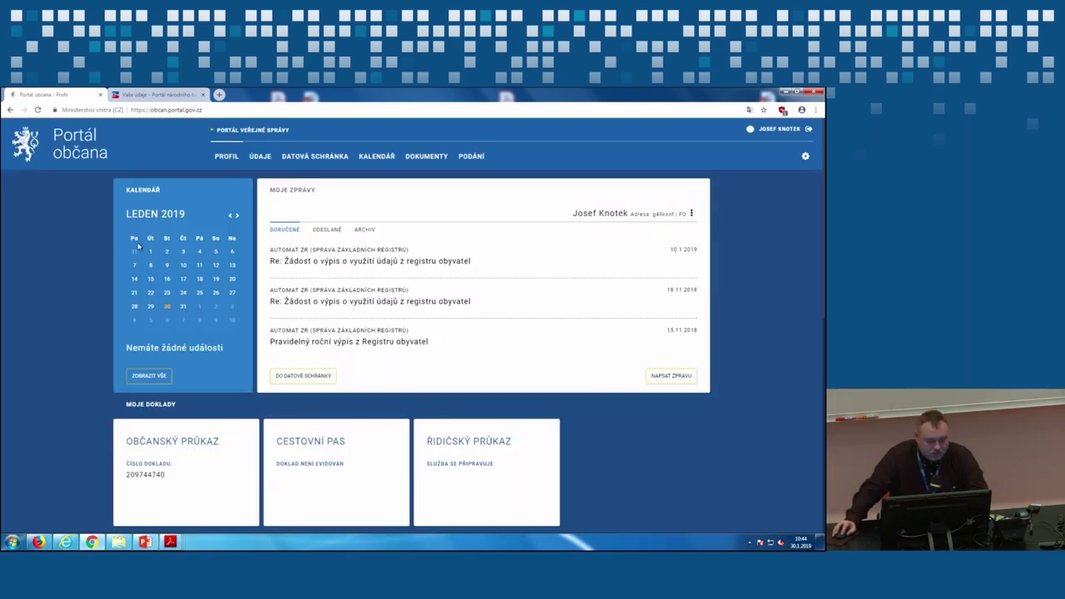
{"action": "left_click", "coordinate": [260, 157]}
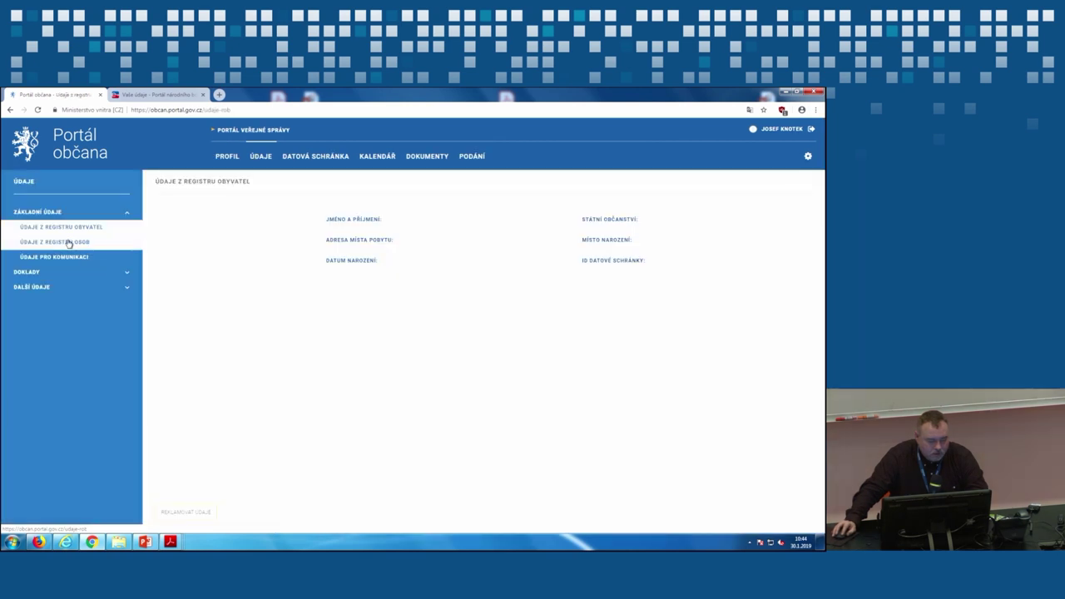
{"action": "left_click", "coordinate": [45, 258]}
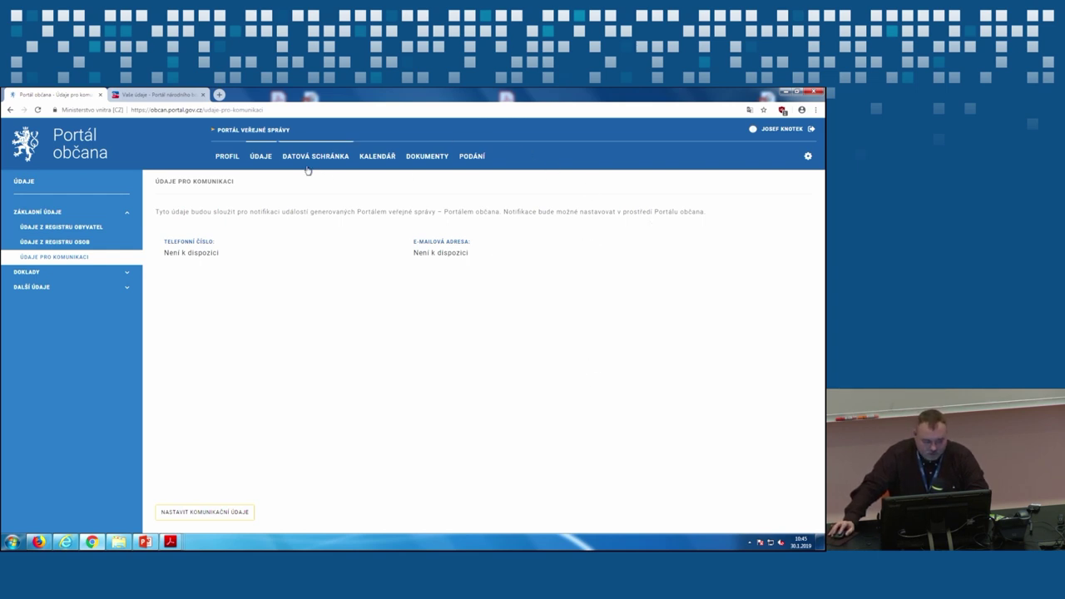
Step: Load info.eidentita.cz in a new browser tab and open the "Kam je možné se přihlásit" list of services
{"action": "left_click", "coordinate": [219, 95]}
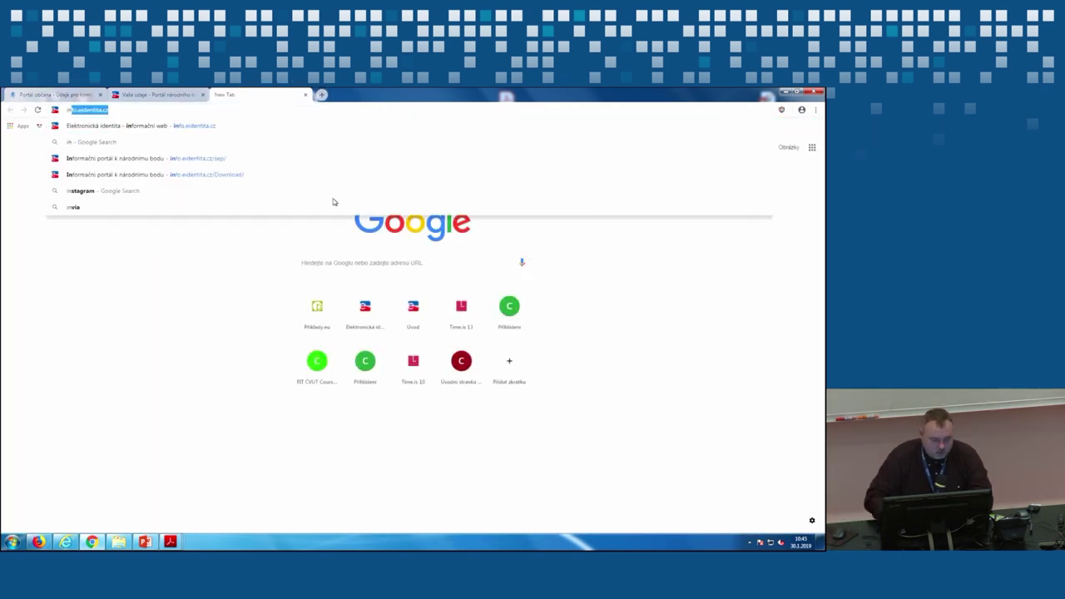
{"action": "key", "text": "Return"}
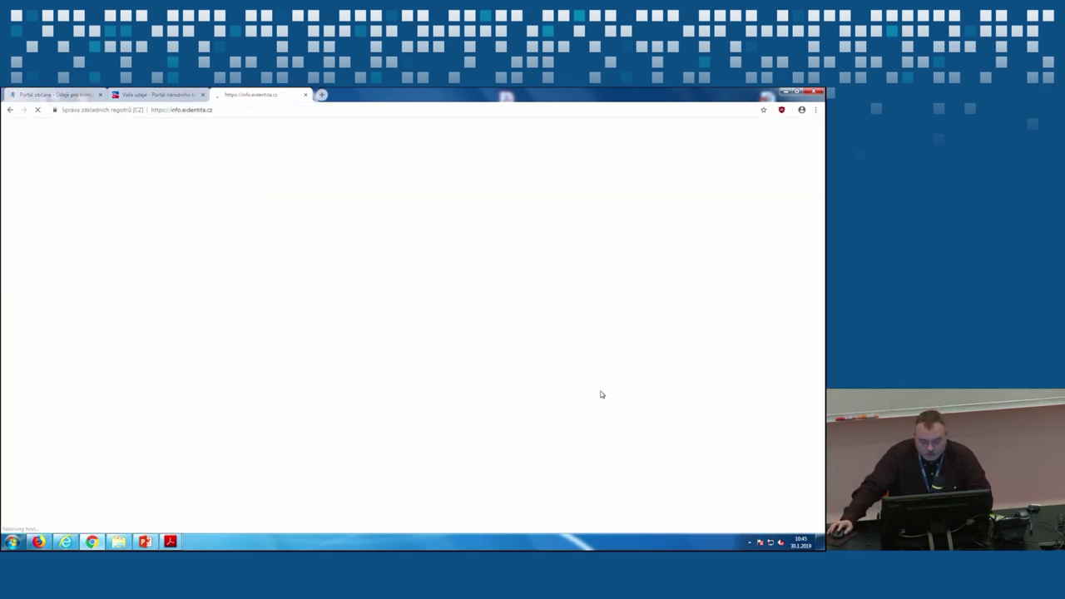
{"action": "scroll", "coordinate": [633, 408], "scroll_direction": "down", "scroll_amount": 10}
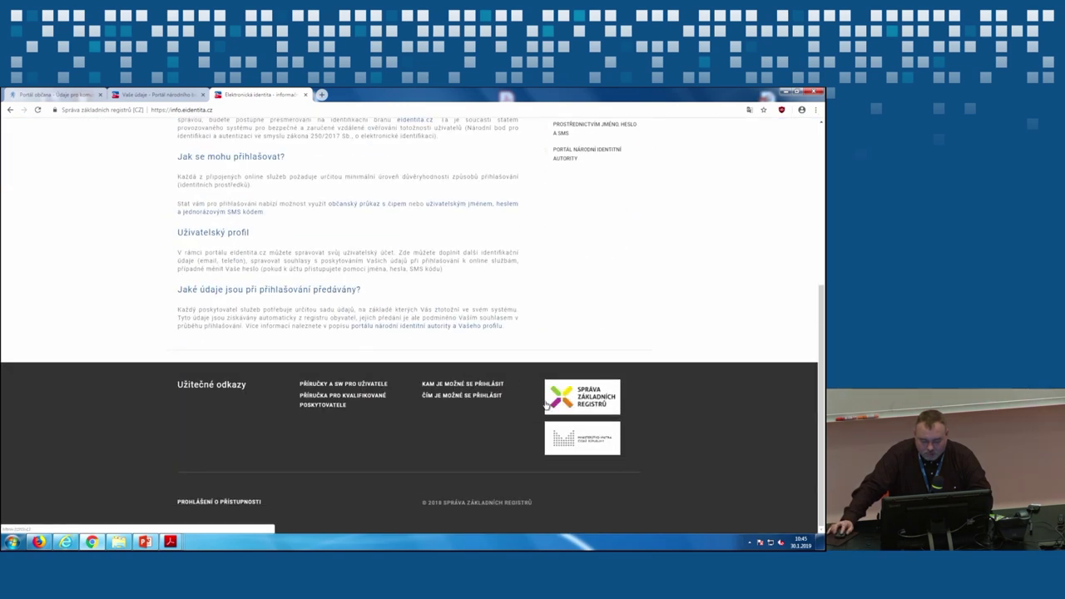
{"action": "left_click", "coordinate": [462, 385]}
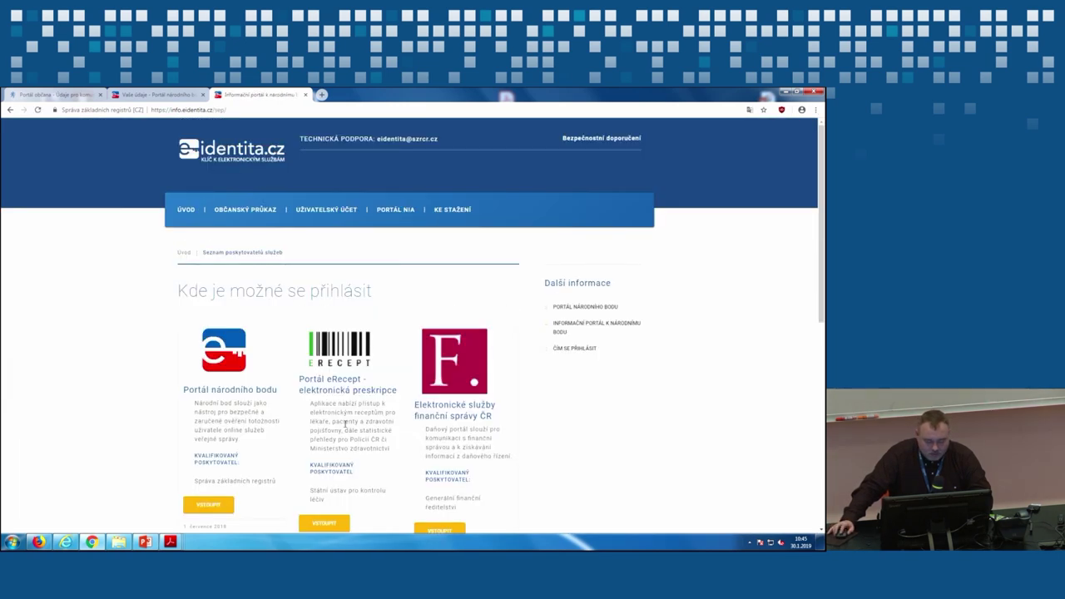
Step: Open the finance administration services, Portál eRecept and ePortál ČSSZ in separate new tabs from the list of services
{"action": "scroll", "coordinate": [346, 424], "scroll_direction": "down", "scroll_amount": 2}
{"action": "right_click", "coordinate": [459, 408]}
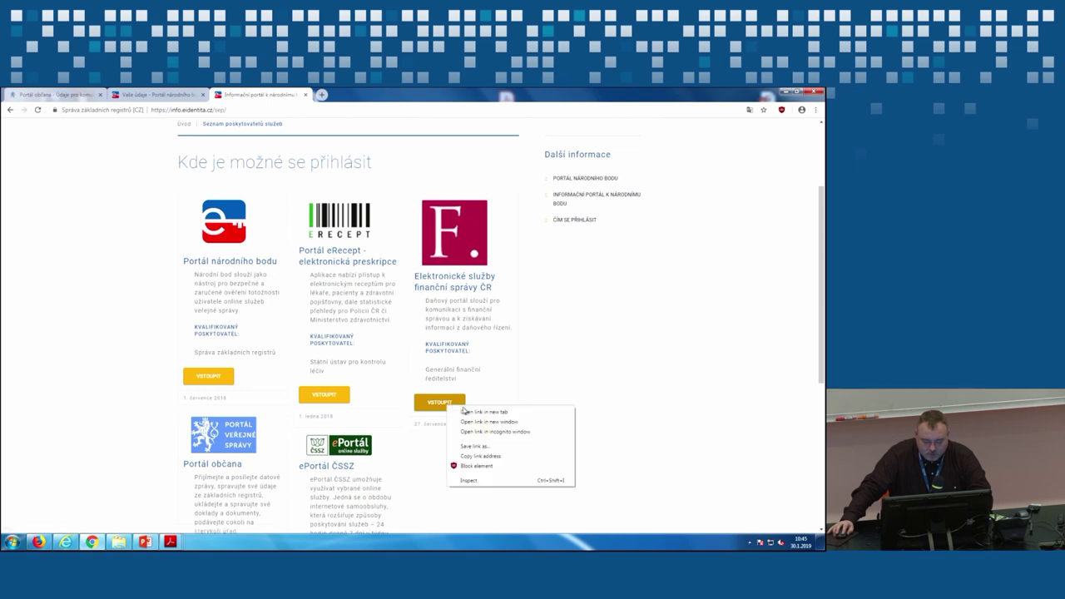
{"action": "key", "text": "Escape"}
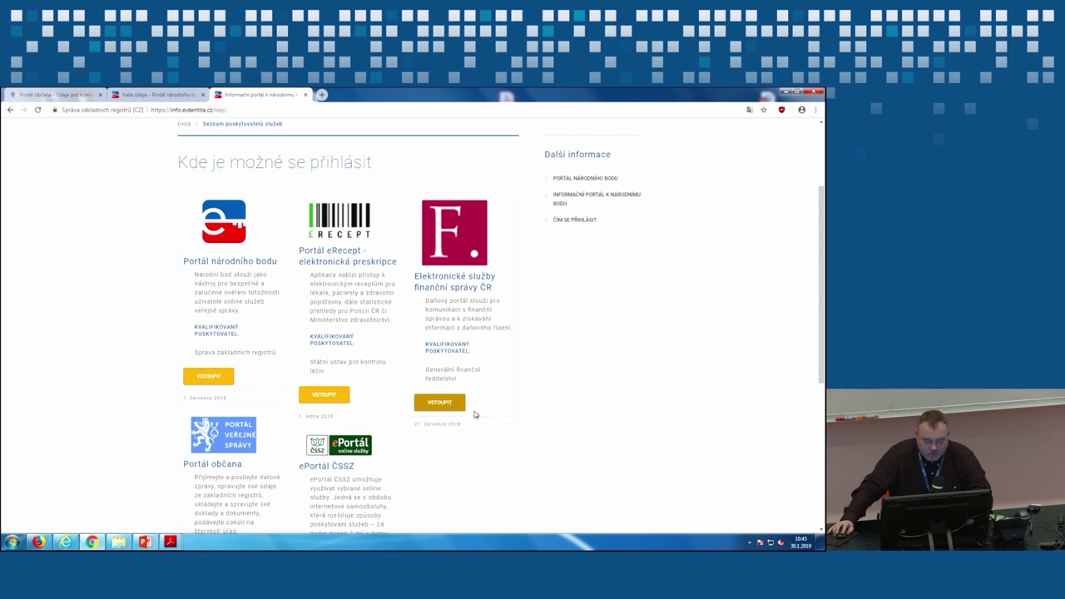
{"action": "right_click", "coordinate": [334, 395]}
{"action": "left_click", "coordinate": [360, 398]}
{"action": "scroll", "coordinate": [607, 410], "scroll_direction": "down", "scroll_amount": 1}
{"action": "scroll", "coordinate": [607, 410], "scroll_direction": "down", "scroll_amount": 2}
{"action": "right_click", "coordinate": [338, 479]}
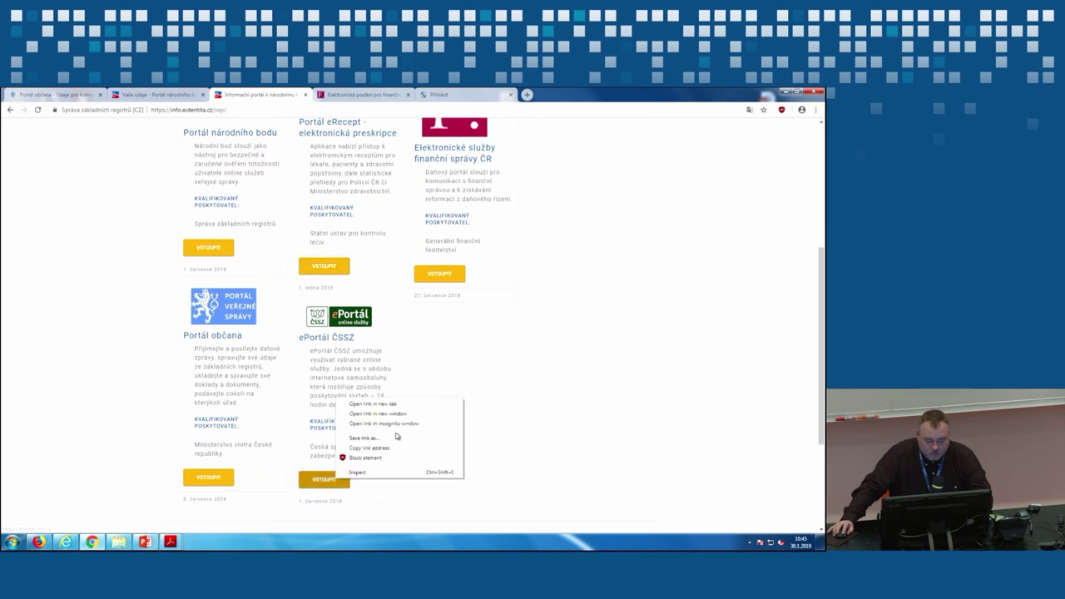
{"action": "left_click", "coordinate": [391, 404]}
{"action": "scroll", "coordinate": [534, 350], "scroll_direction": "up", "scroll_amount": 4}
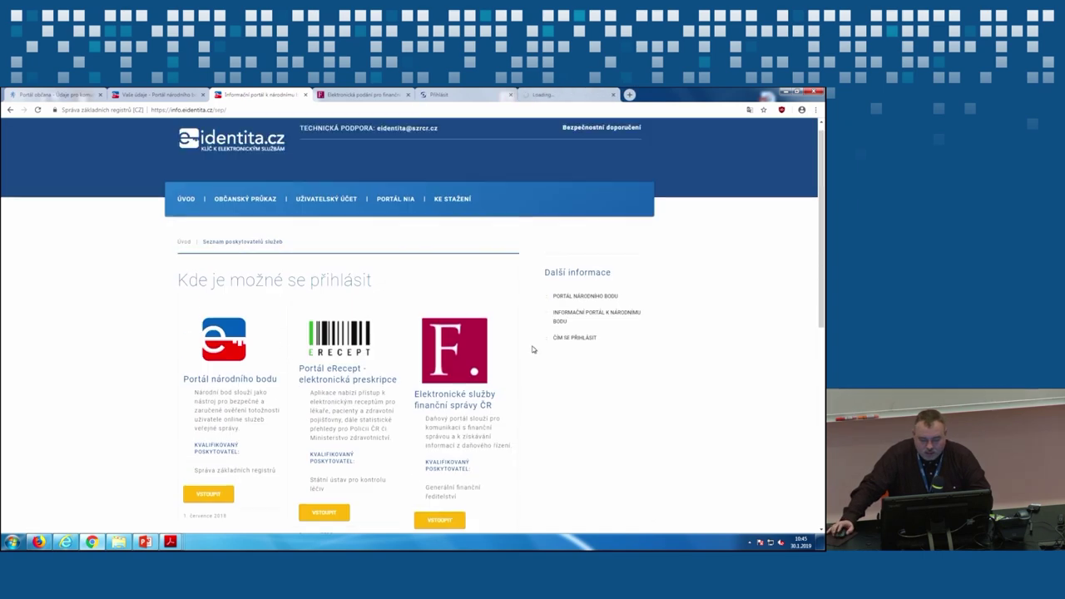
Step: Sign in to Daňový portál through NIA, granting Generální finanční ředitelství one-time consent to the listed data
{"action": "key", "text": "ctrl+Tab"}
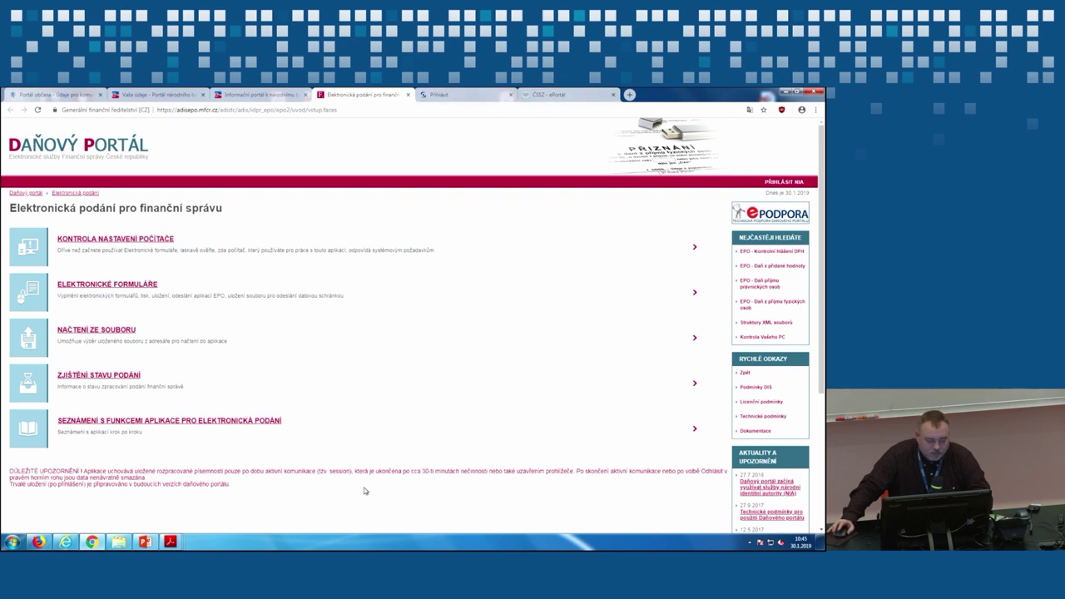
{"action": "left_click", "coordinate": [787, 184]}
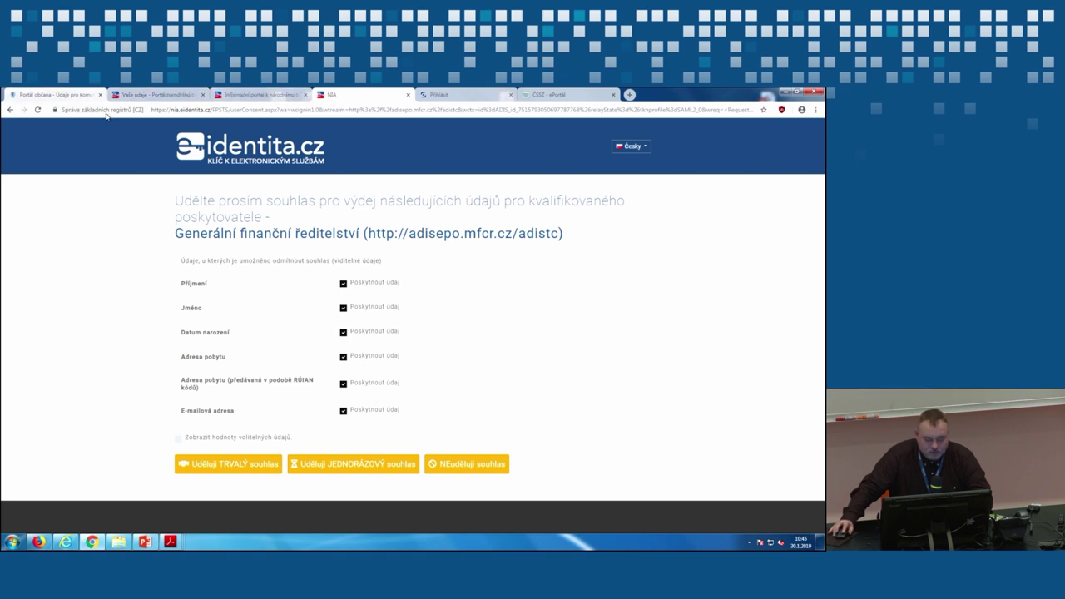
{"action": "left_click", "coordinate": [329, 464]}
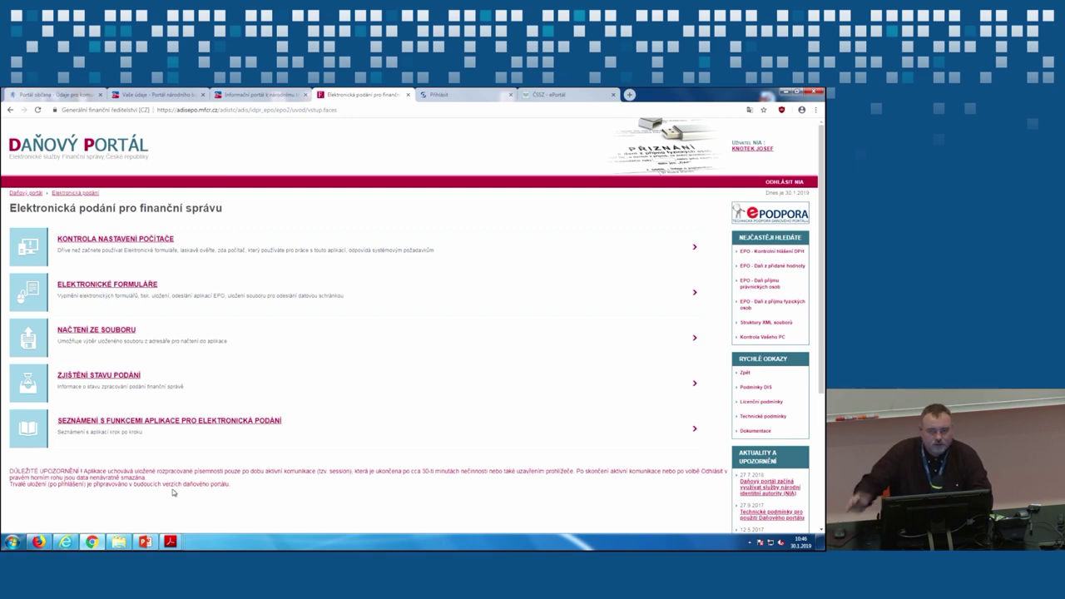
Step: Start signing in to eRecept as Pacient and to ePortál ČSSZ through NIA, each in its own open tab
{"action": "key", "text": "ctrl+Tab"}
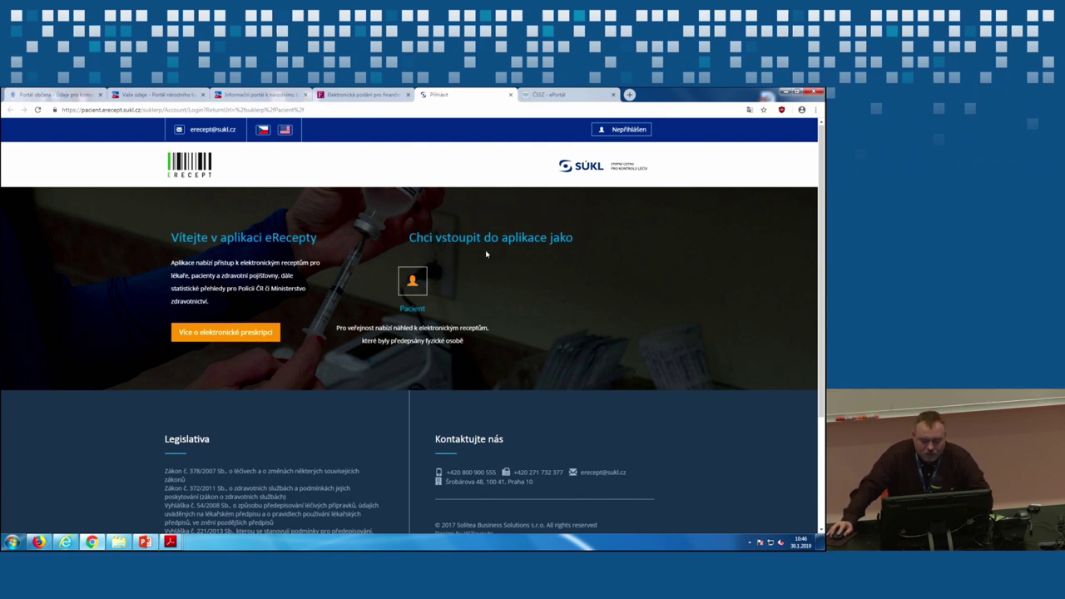
{"action": "left_click", "coordinate": [416, 281]}
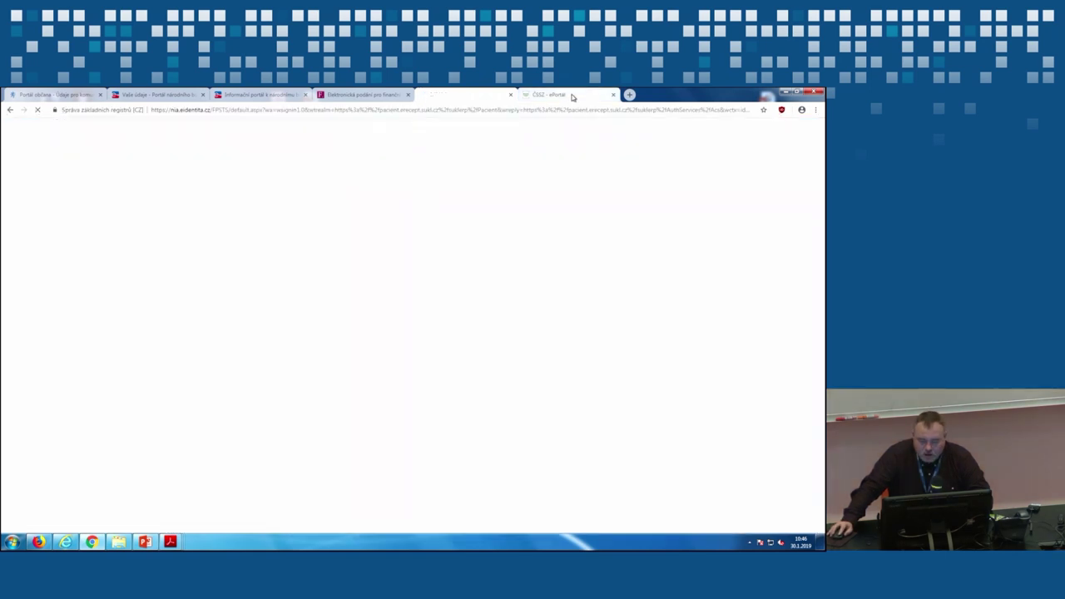
{"action": "left_click", "coordinate": [566, 95]}
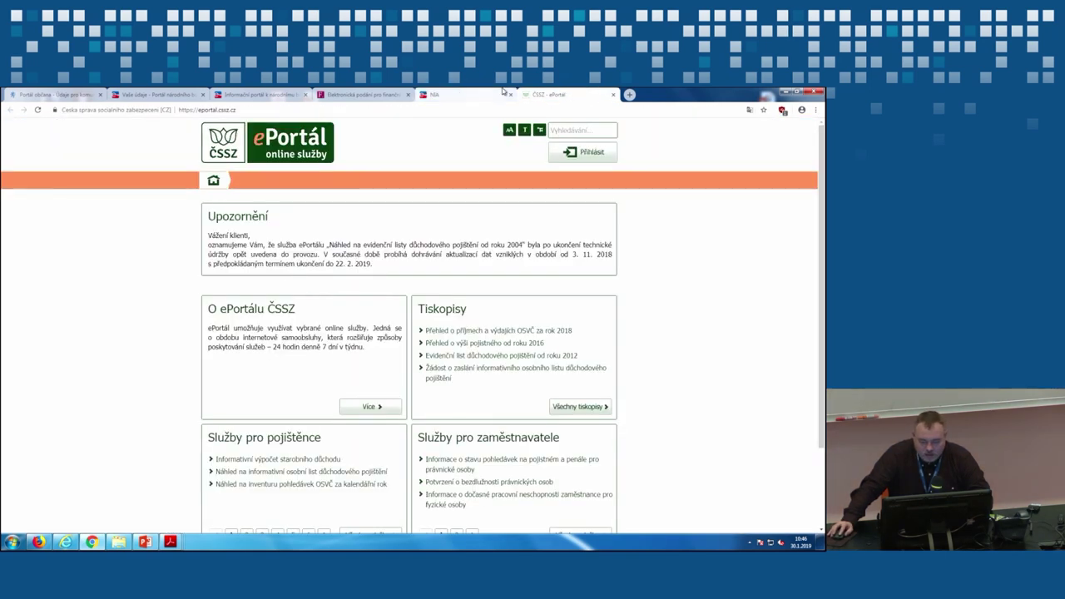
{"action": "left_click", "coordinate": [587, 154]}
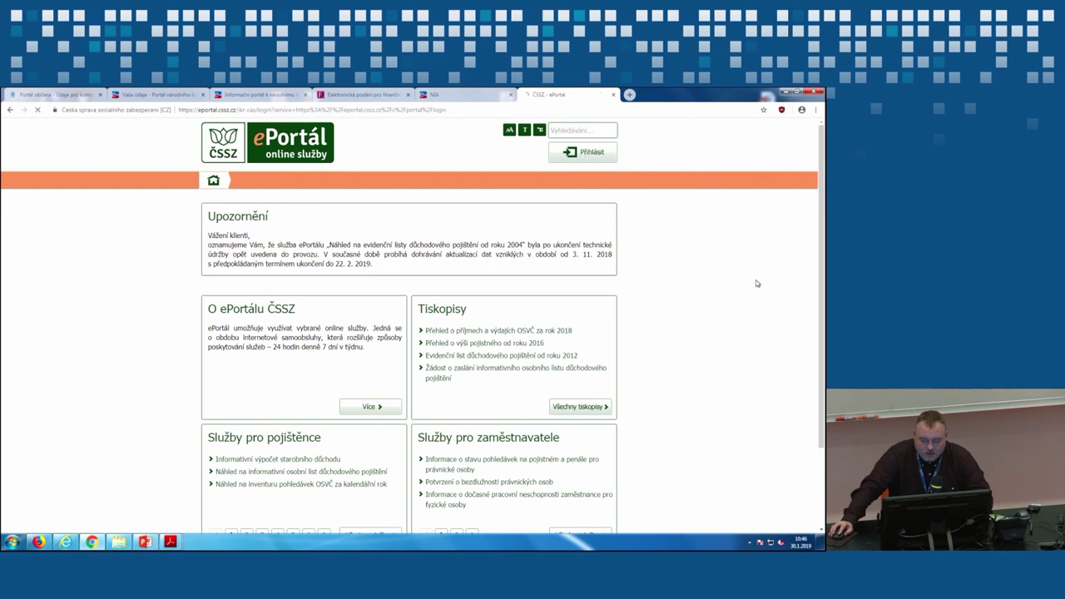
{"action": "left_click", "coordinate": [302, 297]}
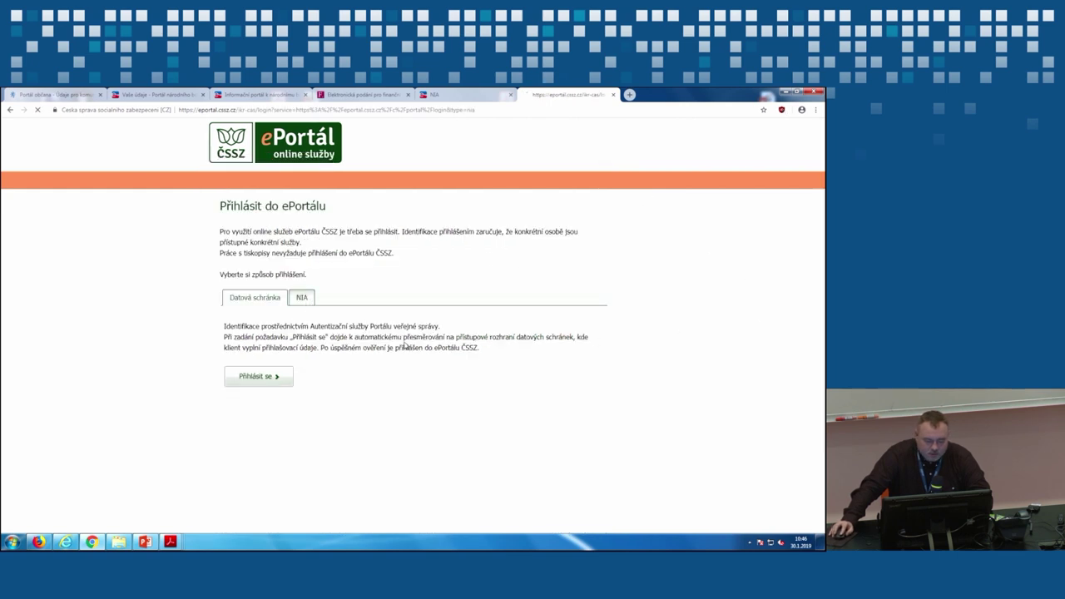
Step: Grant the data consent for eRecept and give Česká správa sociálního zabezpečení one-time consent to all listed data
{"action": "left_click", "coordinate": [466, 94]}
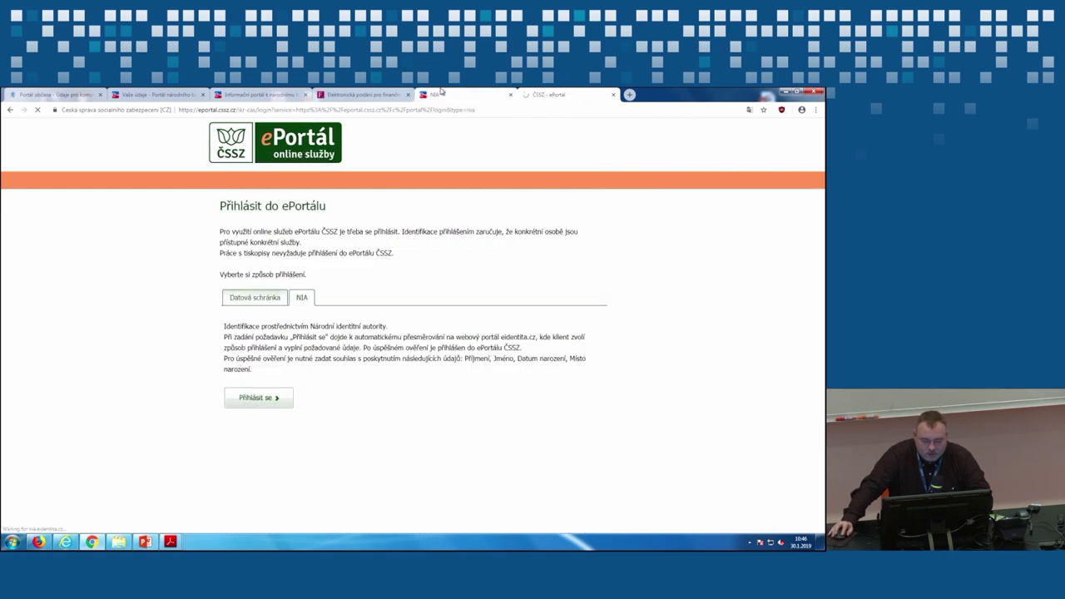
{"action": "left_click", "coordinate": [365, 424]}
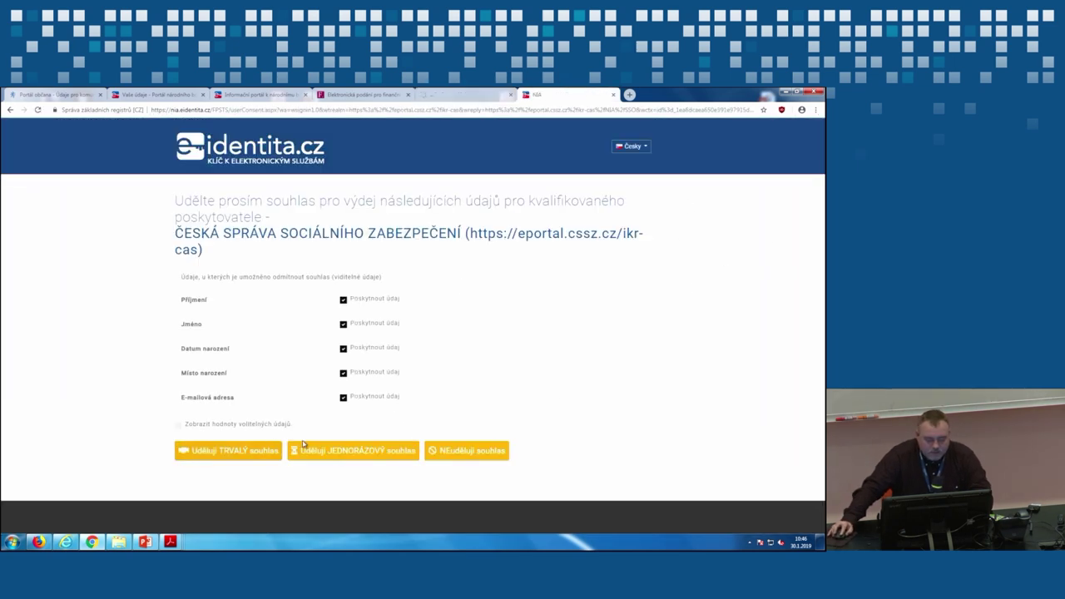
{"action": "left_click", "coordinate": [330, 453]}
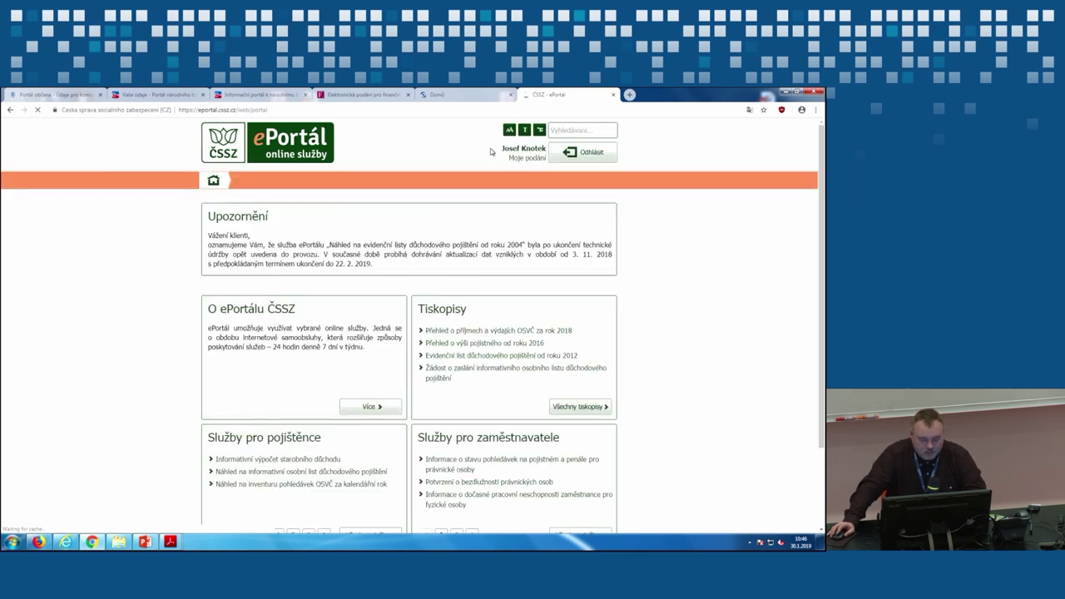
Step: Look through the forms and the services for insured persons and employers on the ePortál ČSSZ home page
{"action": "scroll", "coordinate": [565, 351], "scroll_direction": "down", "scroll_amount": 3}
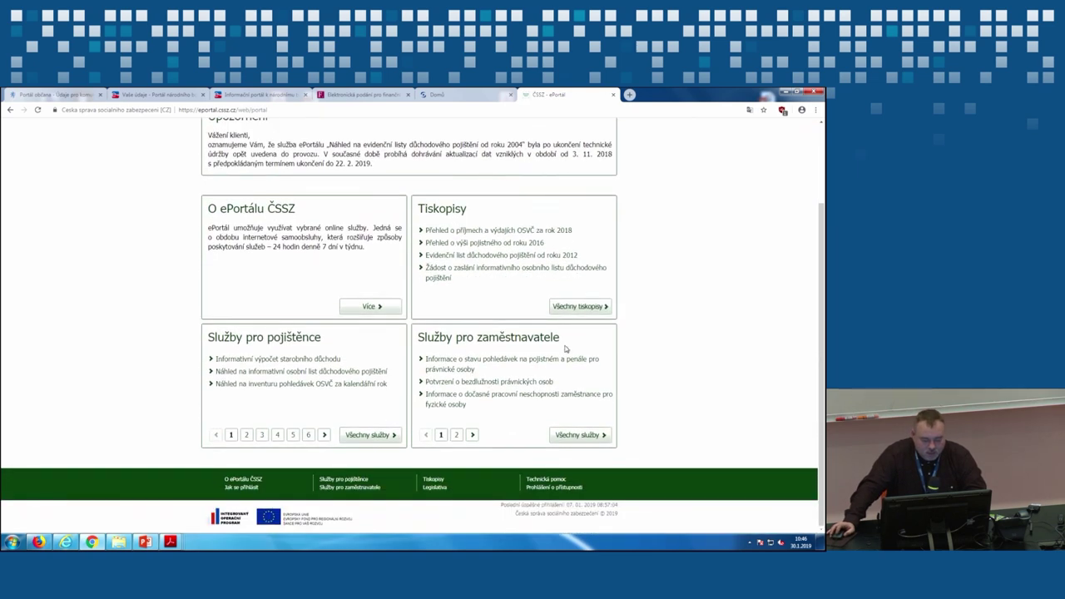
{"action": "scroll", "coordinate": [566, 349], "scroll_direction": "up", "scroll_amount": 3}
{"action": "scroll", "coordinate": [571, 346], "scroll_direction": "down", "scroll_amount": 3}
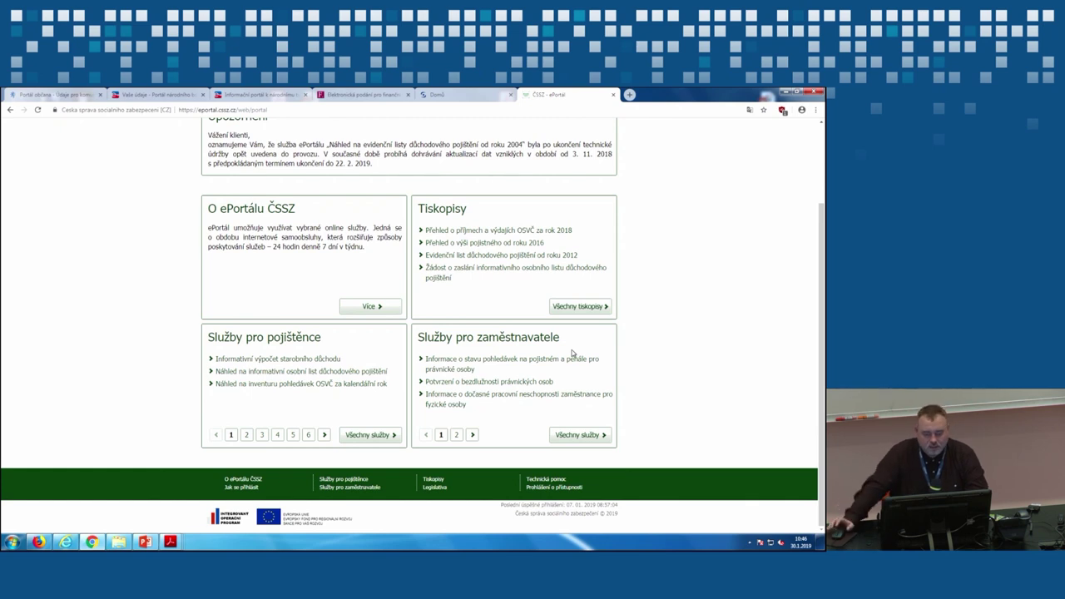
Step: Sign out of the eRecept patient application and return to its start page without waiting for the automatic redirect
{"action": "left_click", "coordinate": [454, 95]}
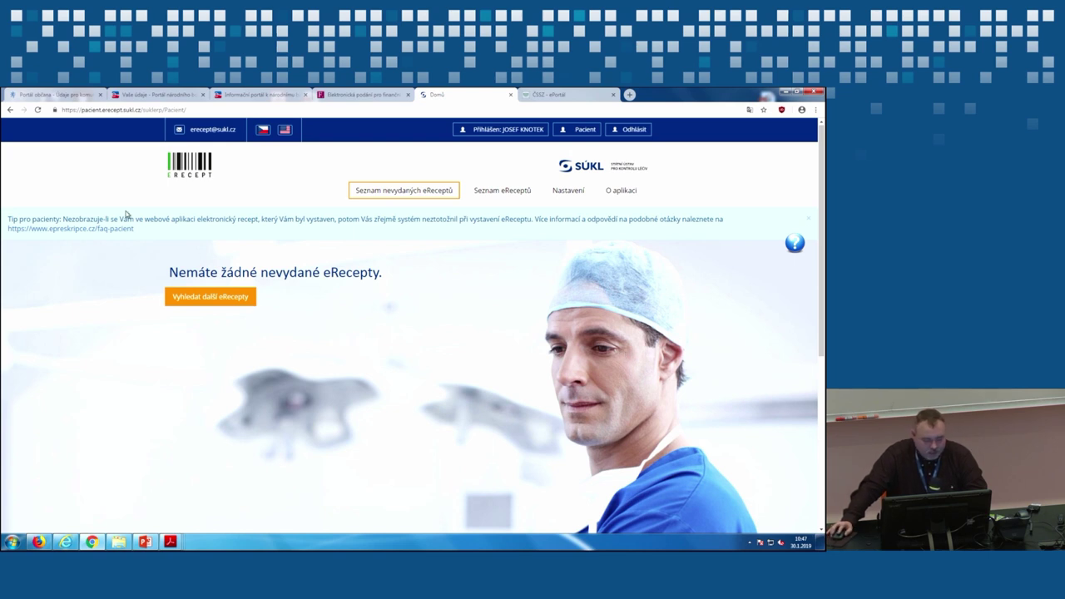
{"action": "left_click", "coordinate": [624, 130]}
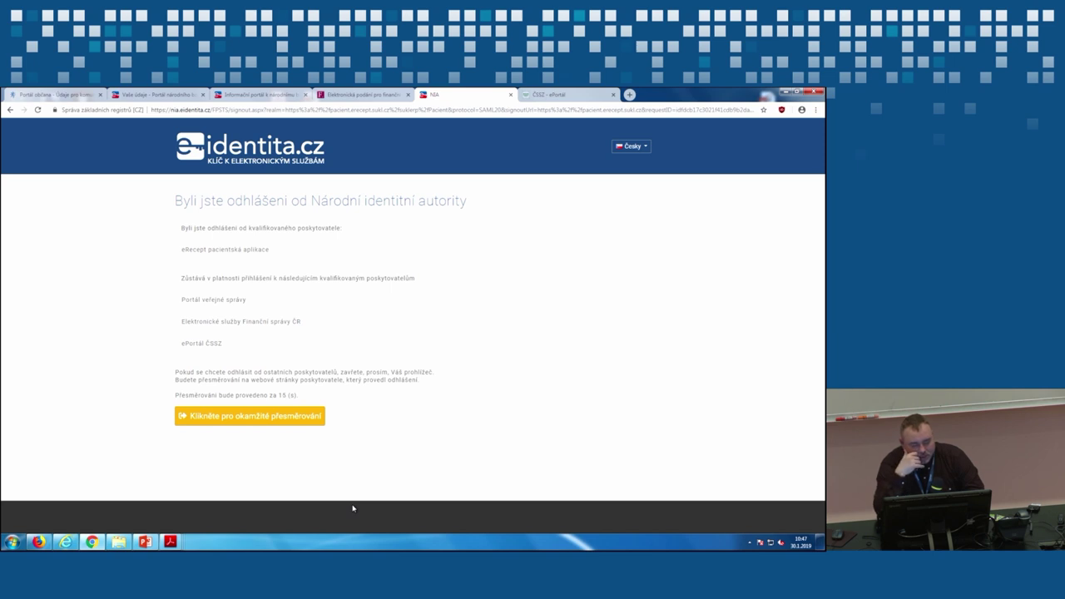
{"action": "left_click", "coordinate": [274, 417]}
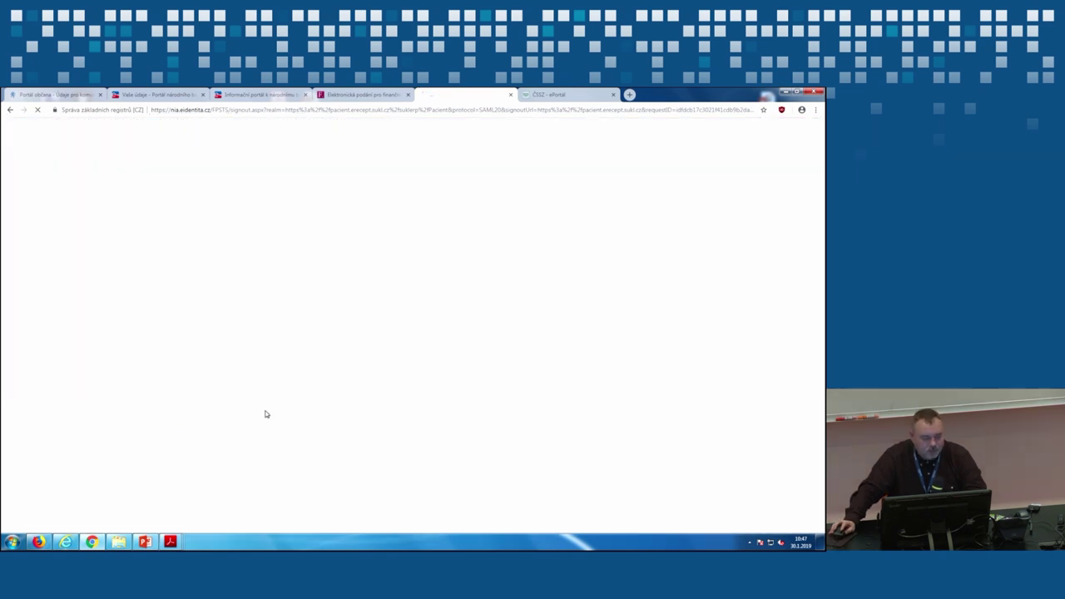
Step: Sign out of Daňový portál and ePortál ČSSZ
{"action": "left_click", "coordinate": [389, 94]}
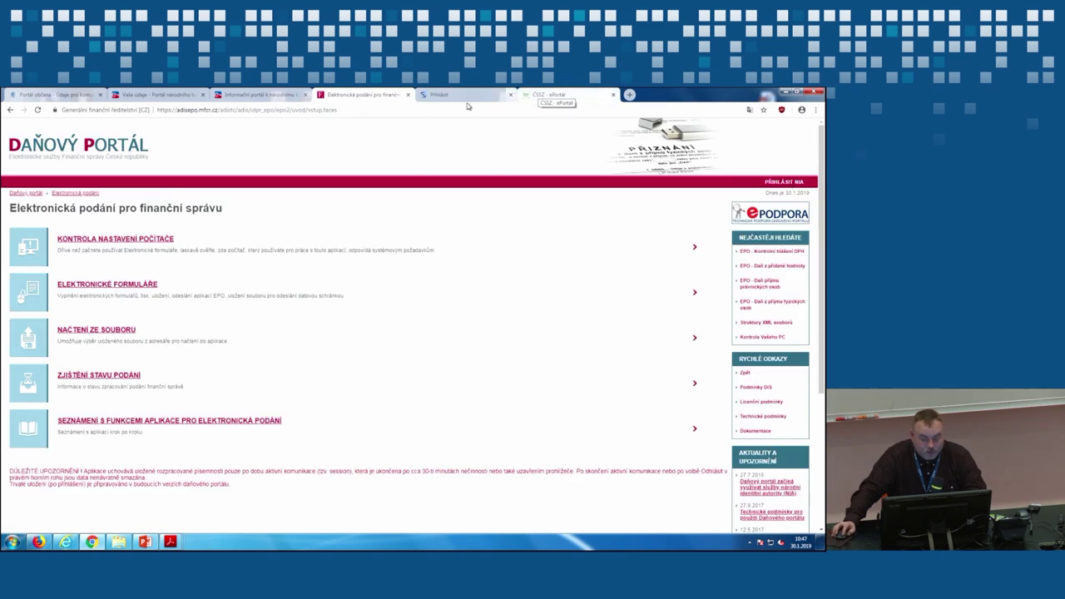
{"action": "left_click", "coordinate": [574, 94]}
{"action": "scroll", "coordinate": [783, 166], "scroll_direction": "up", "scroll_amount": 5}
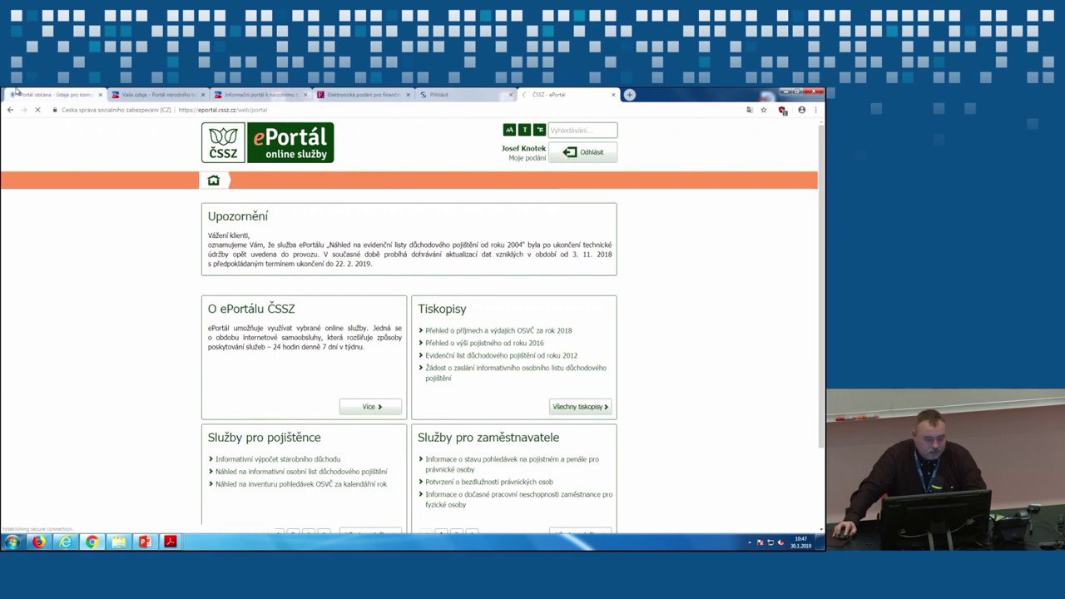
Step: Sign out of Portál občana and of the e-identita portal showing "Vaše údaje"
{"action": "left_click", "coordinate": [180, 96]}
{"action": "left_click", "coordinate": [82, 93]}
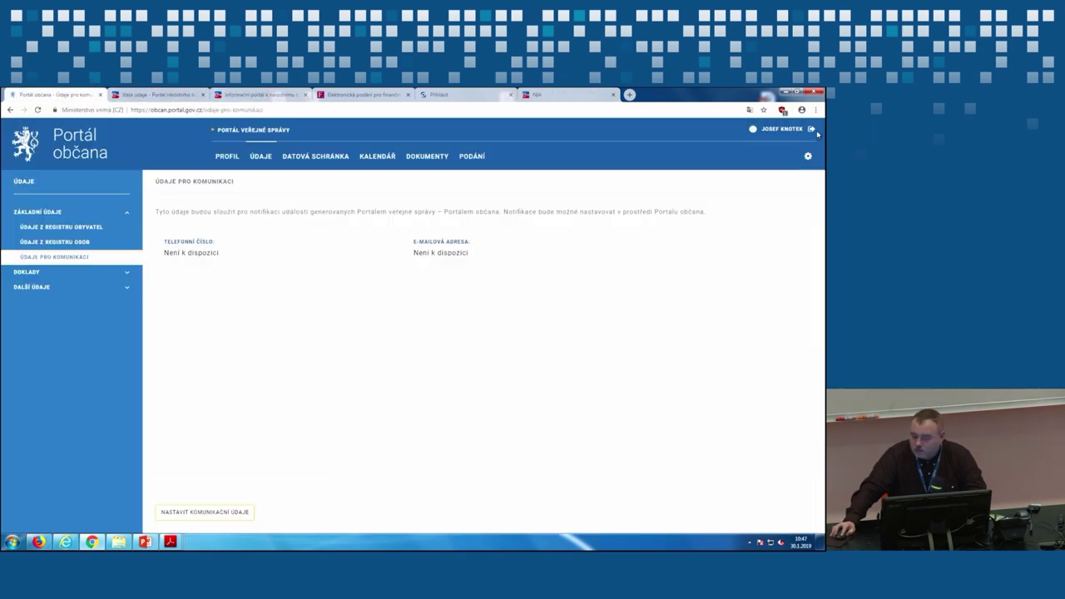
{"action": "left_click", "coordinate": [812, 129]}
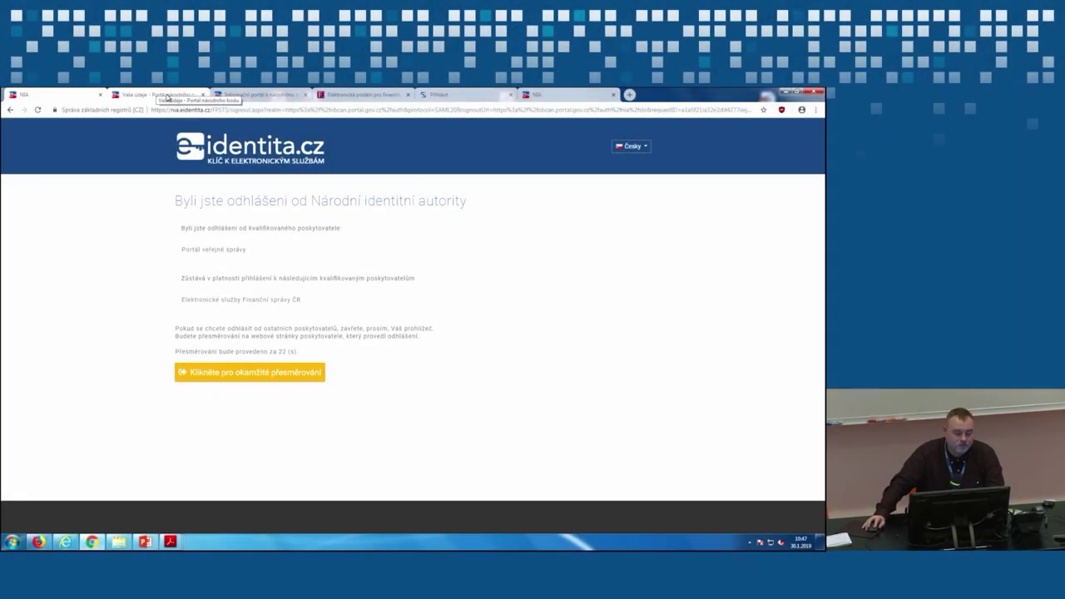
{"action": "left_click", "coordinate": [166, 95]}
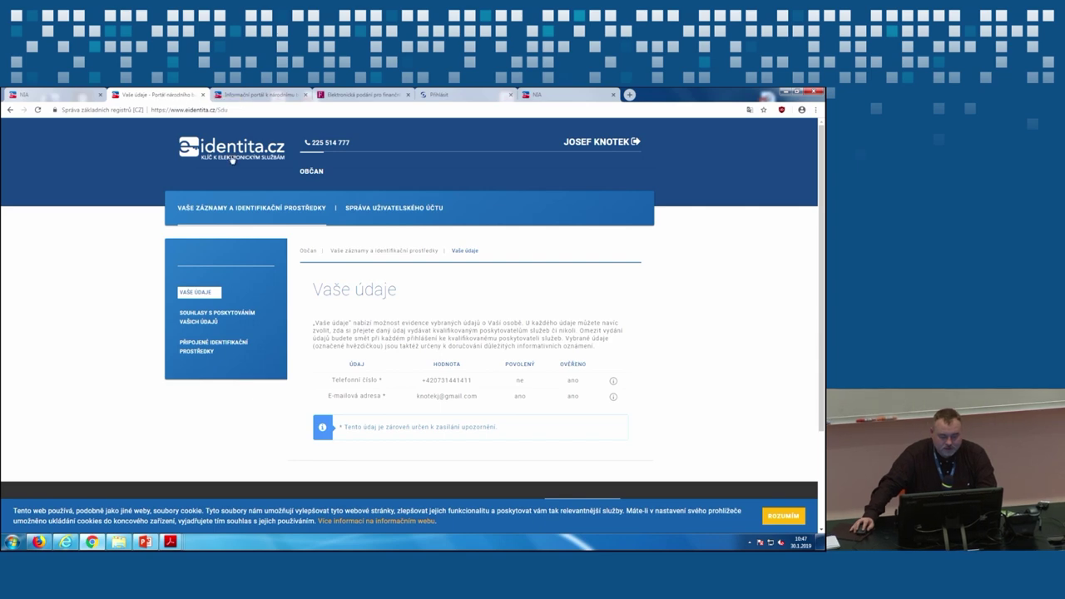
{"action": "left_click", "coordinate": [636, 142]}
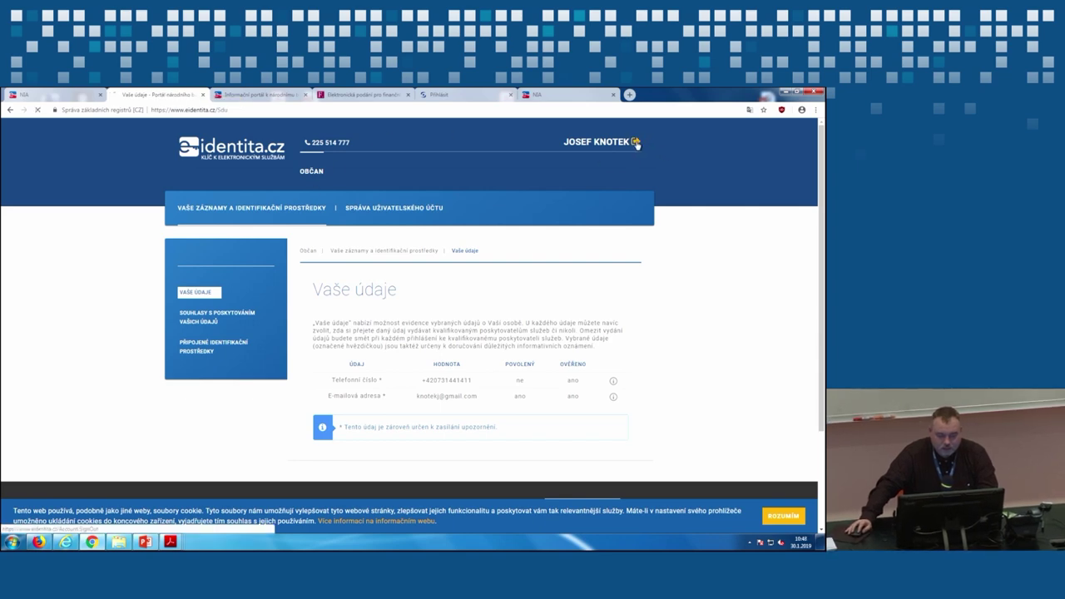
Step: Check the sign-out state in the remaining portal tabs and close the whole browser window
{"action": "left_click", "coordinate": [258, 95]}
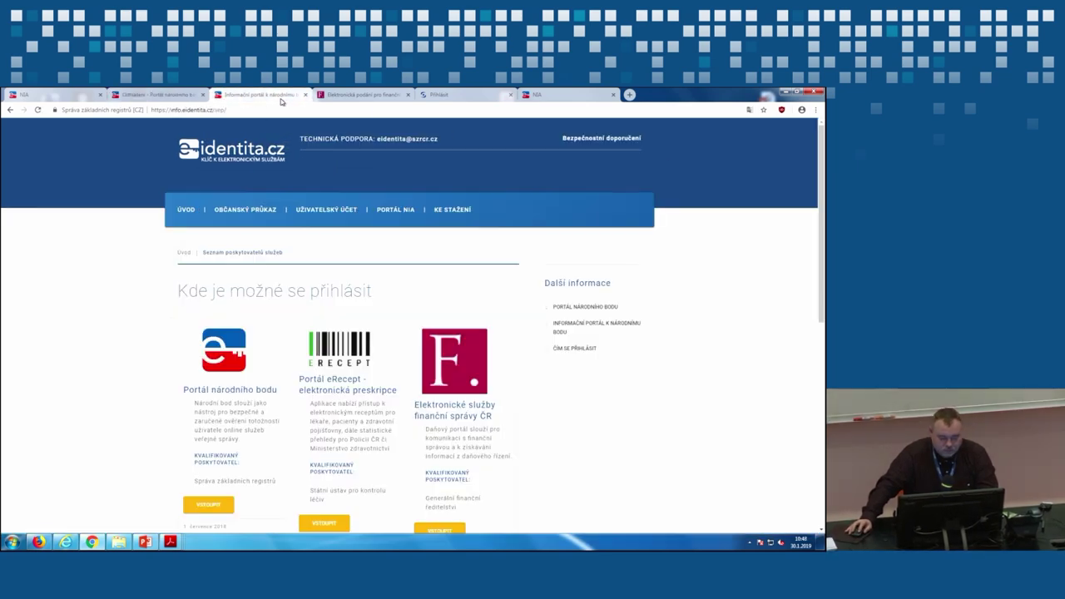
{"action": "left_click", "coordinate": [341, 95]}
{"action": "left_click", "coordinate": [440, 94]}
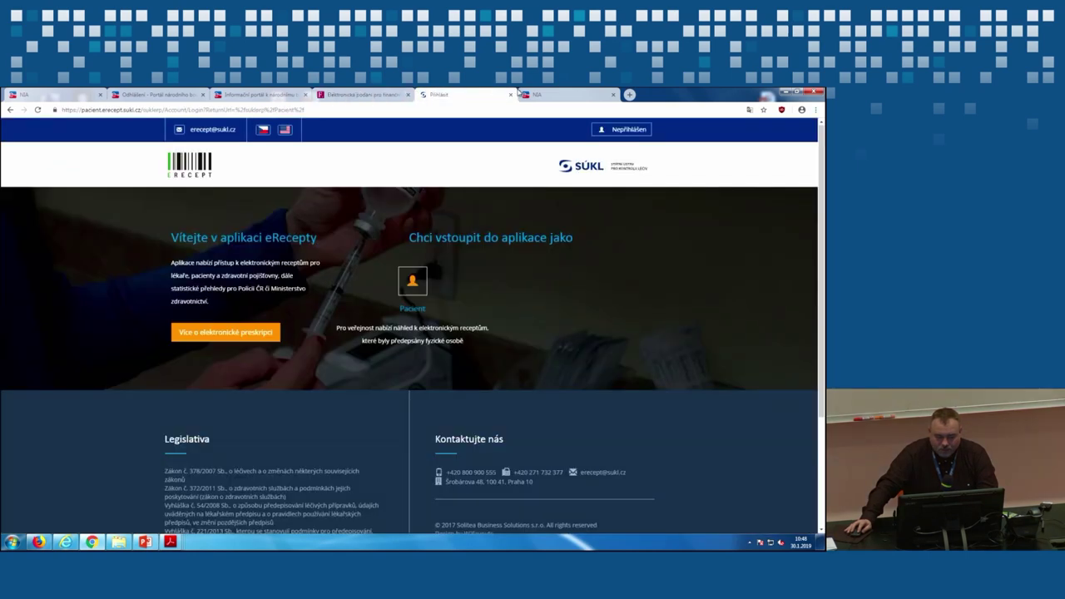
{"action": "left_click", "coordinate": [521, 95]}
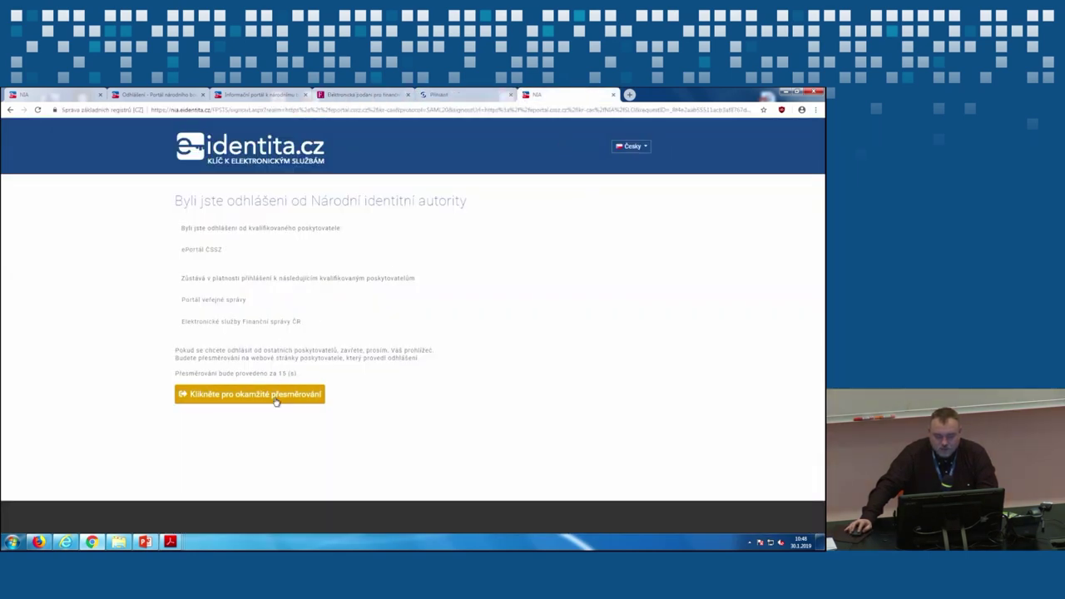
{"action": "left_click", "coordinate": [817, 92]}
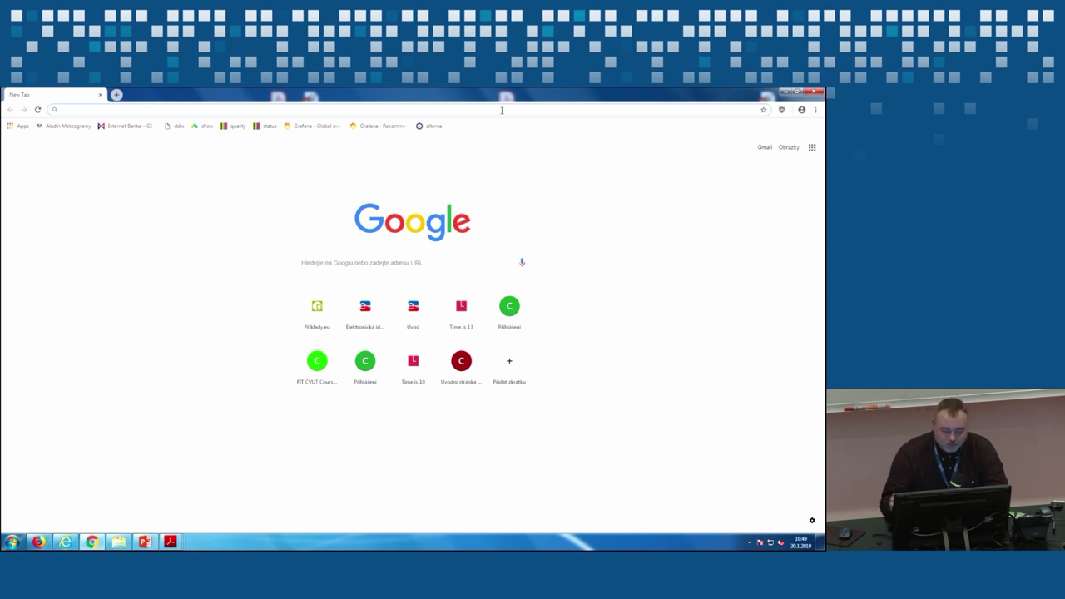
Step: Search Google for "zákony pro lidi 250/2017" in a new browser window and open the electronic identification act on zakonyprolidi.cz
{"action": "type", "text": "zá"}
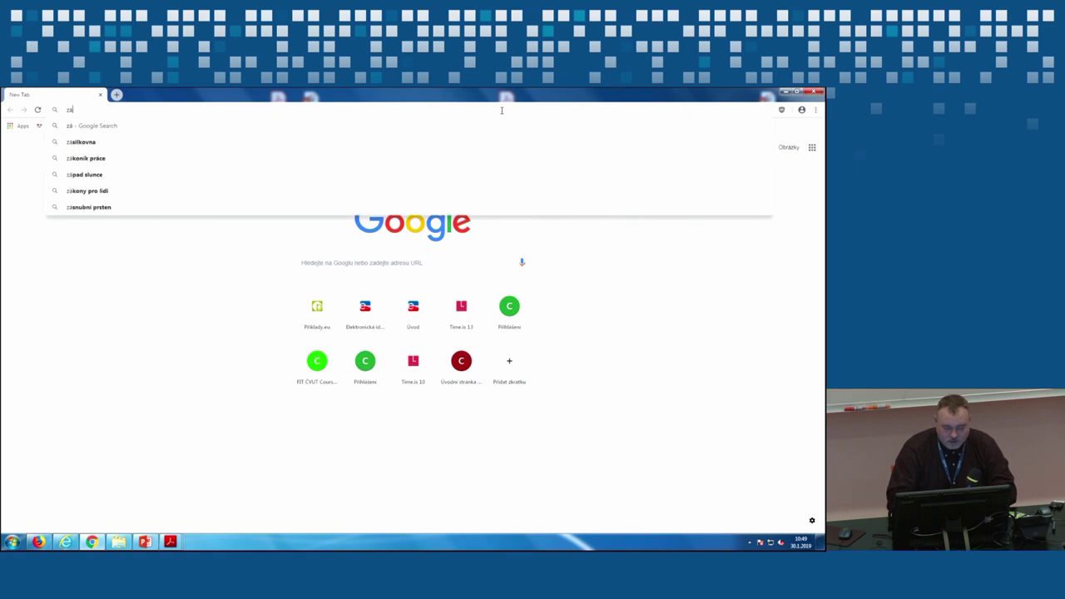
{"action": "type", "text": "ko"}
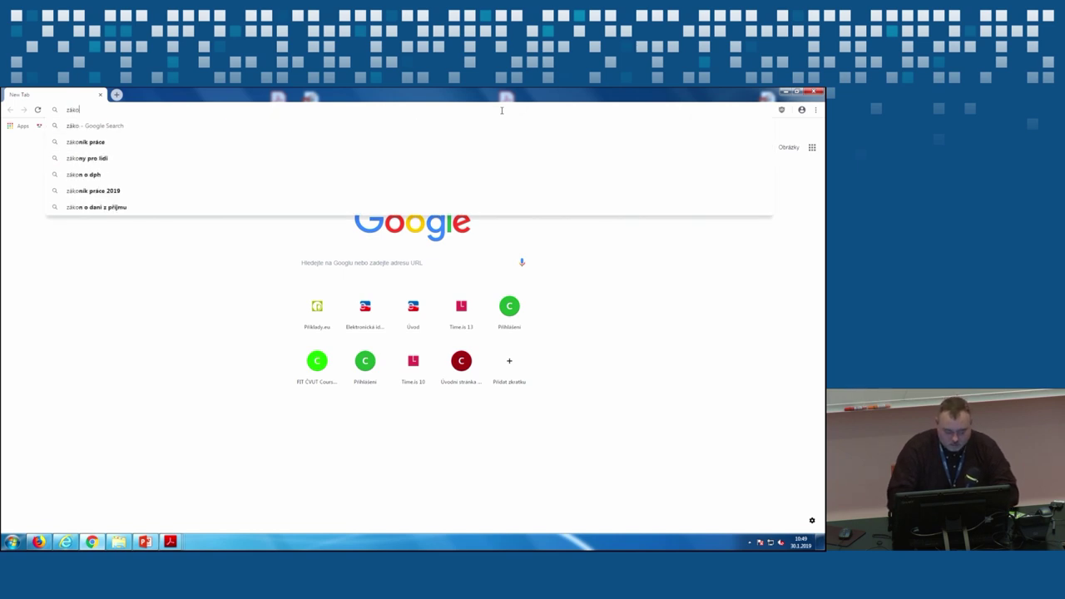
{"action": "type", "text": "ny pro lidi 25"}
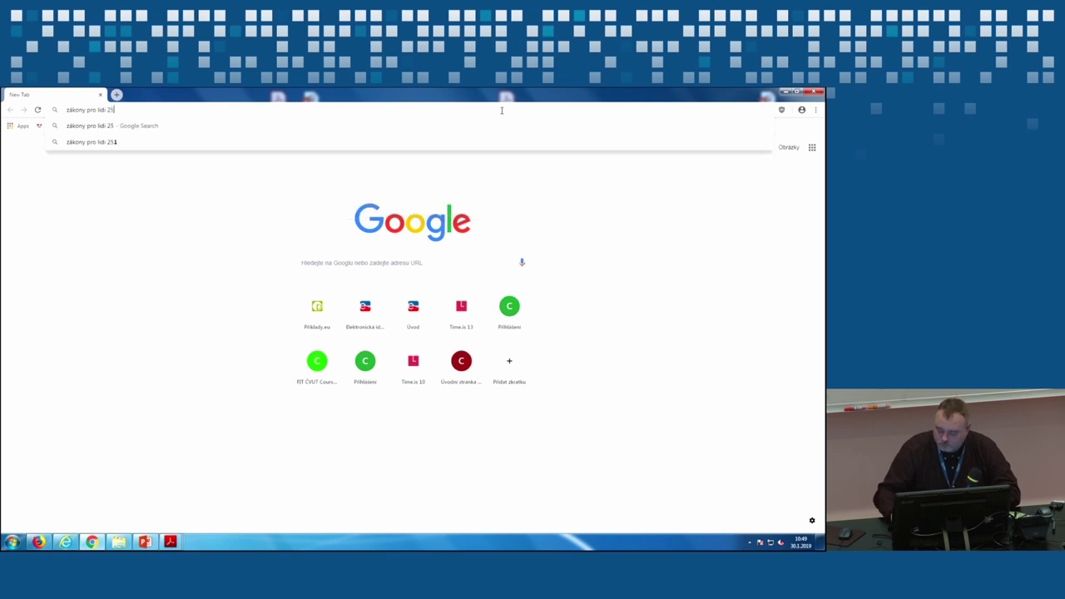
{"action": "type", "text": "0/2017"}
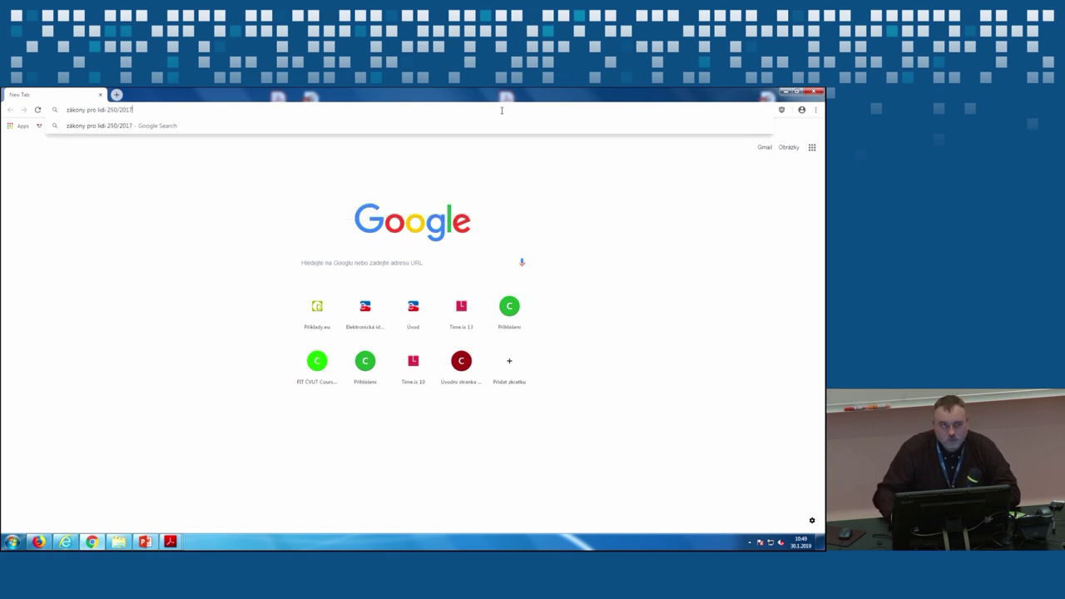
{"action": "key", "text": "Return"}
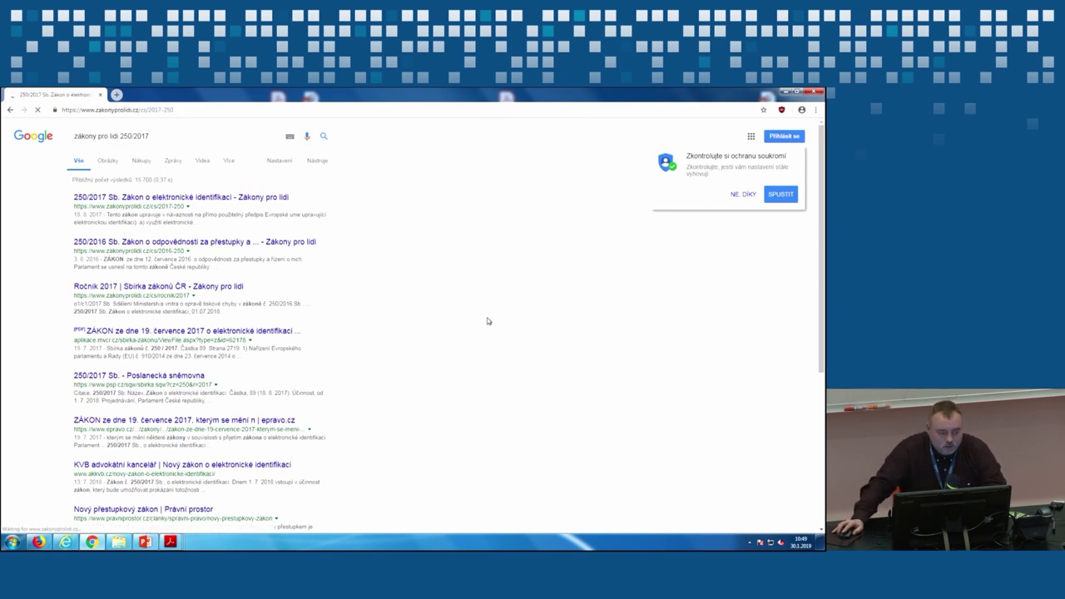
Step: Highlight the § 2 paragraph on proving identity with electronic identification in act 250/2017
{"action": "scroll", "coordinate": [473, 350], "scroll_direction": "down", "scroll_amount": 3}
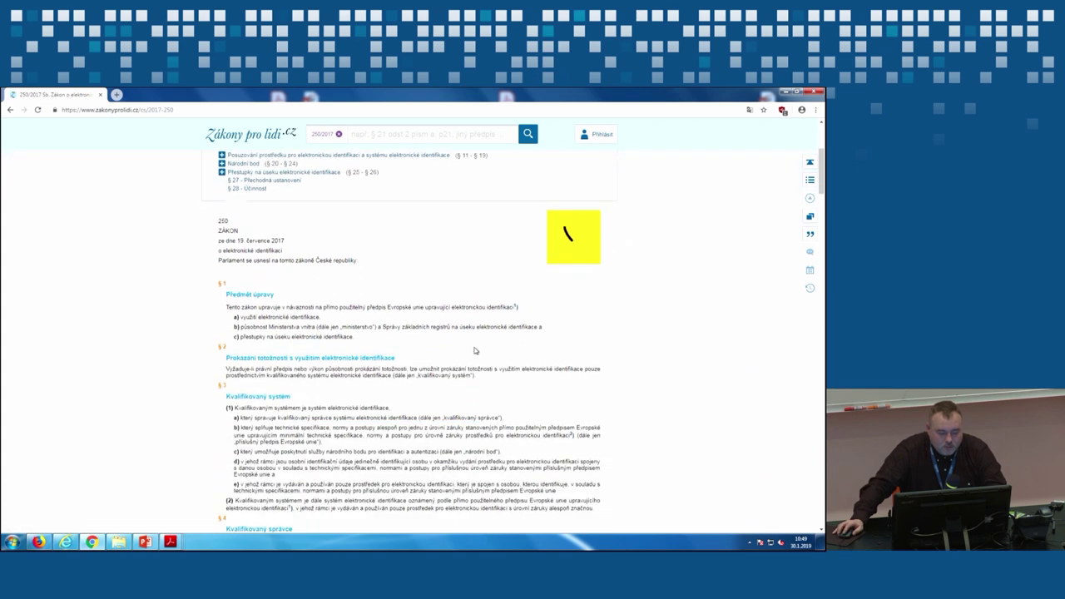
{"action": "scroll", "coordinate": [231, 337], "scroll_direction": "down", "scroll_amount": 1}
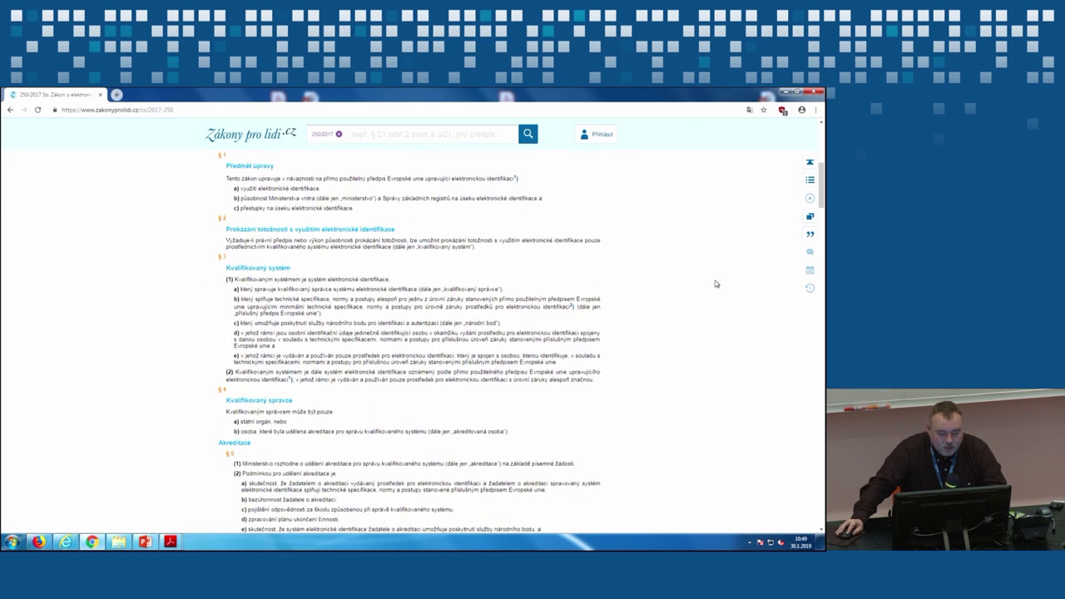
{"action": "left_click_drag", "start_coordinate": [486, 249], "coordinate": [221, 243]}
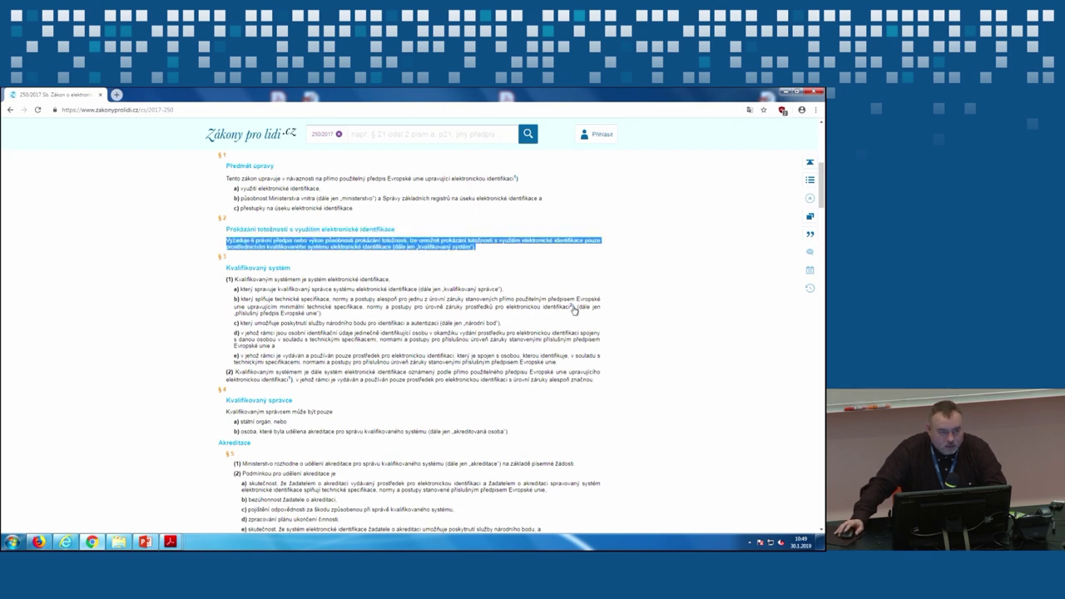
{"action": "mouse_move", "coordinate": [573, 308]}
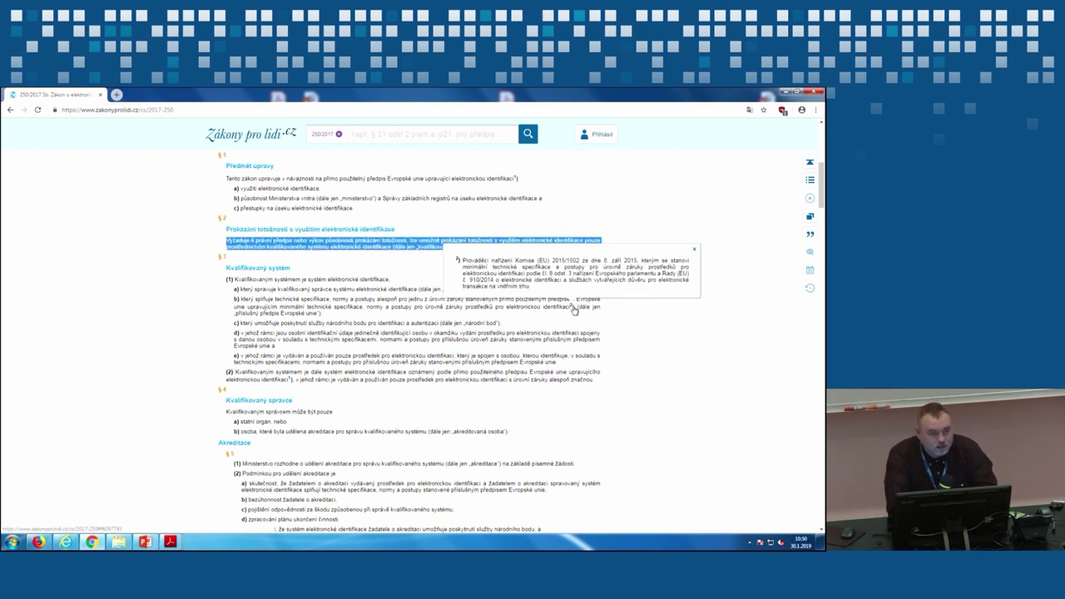